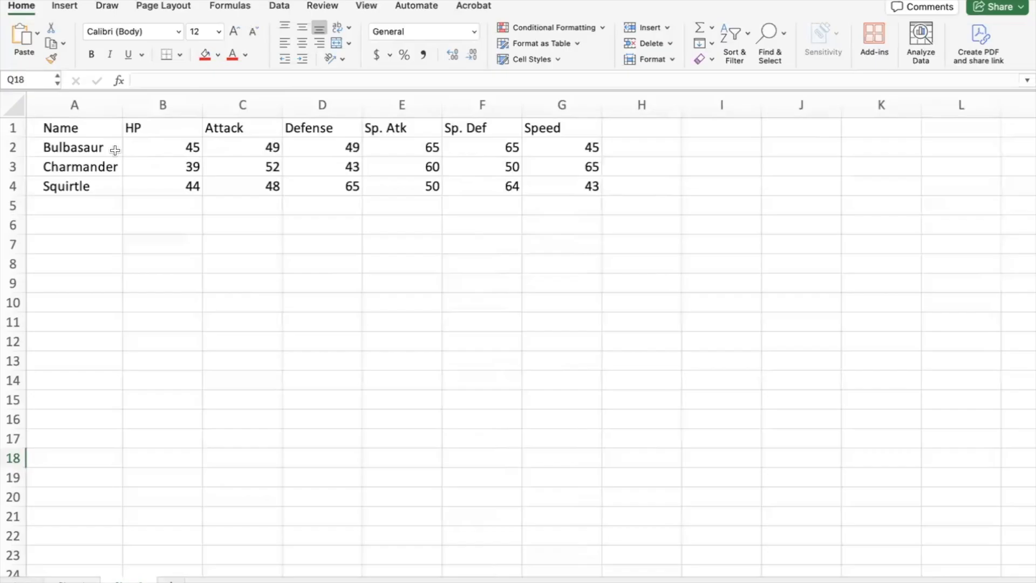
# Enter 1 and 2 in cells A8 and A9 and extend the number series down to 10 in A17.
pyautogui.click(81, 266)
pyautogui.write('1')
pyautogui.press('Return')
pyautogui.click(90, 266)
pyautogui.click(92, 286)
pyautogui.write('2')
pyautogui.press('Return')
pyautogui.click(99, 263)
pyautogui.moveTo(99, 264); pyautogui.dragTo(122, 450)
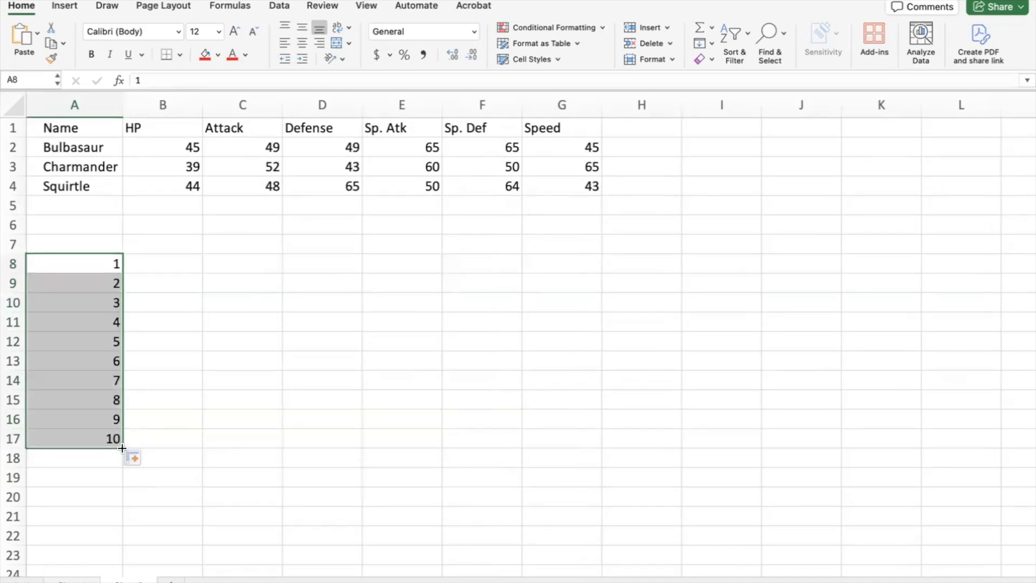
pyautogui.click(192, 370)
# Select A8:A17 and examine the available chart types, including recommended, column and bar, pie, hierarchy, statistical and scatter charts.
pyautogui.click(100, 263)
pyautogui.moveTo(100, 262); pyautogui.dragTo(88, 438)
pyautogui.click(61, 7)
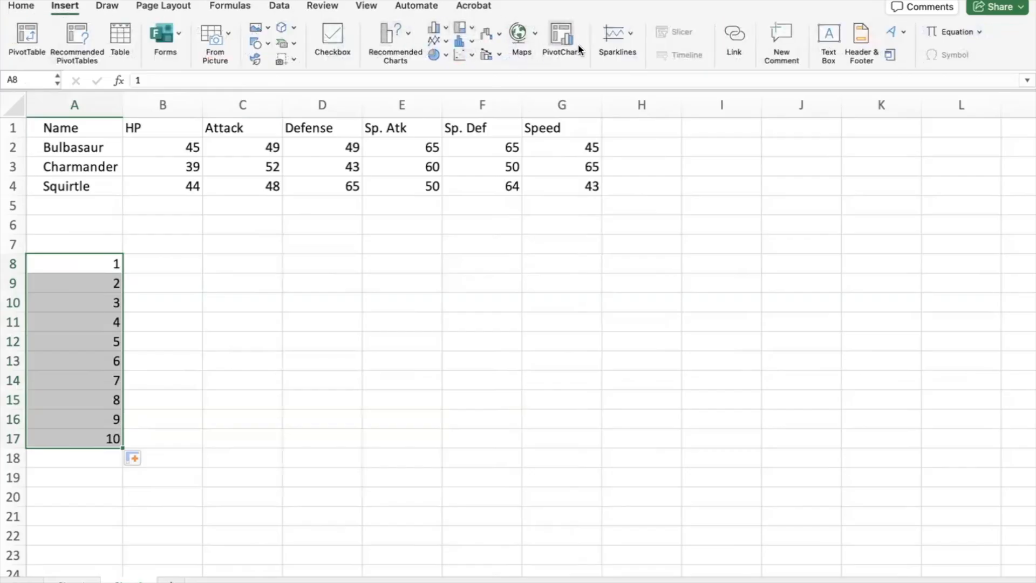
pyautogui.click(406, 34)
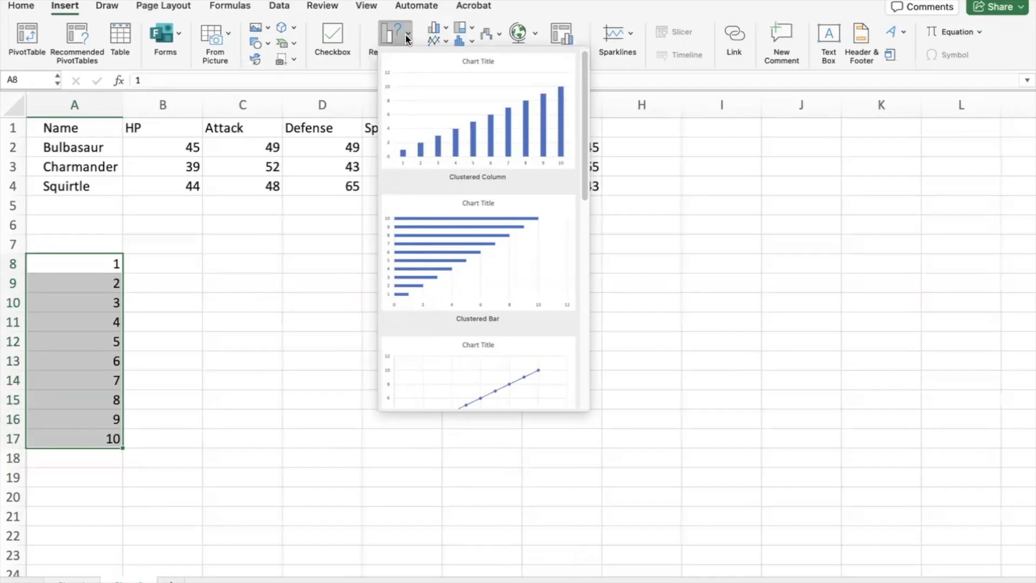
pyautogui.click(406, 33)
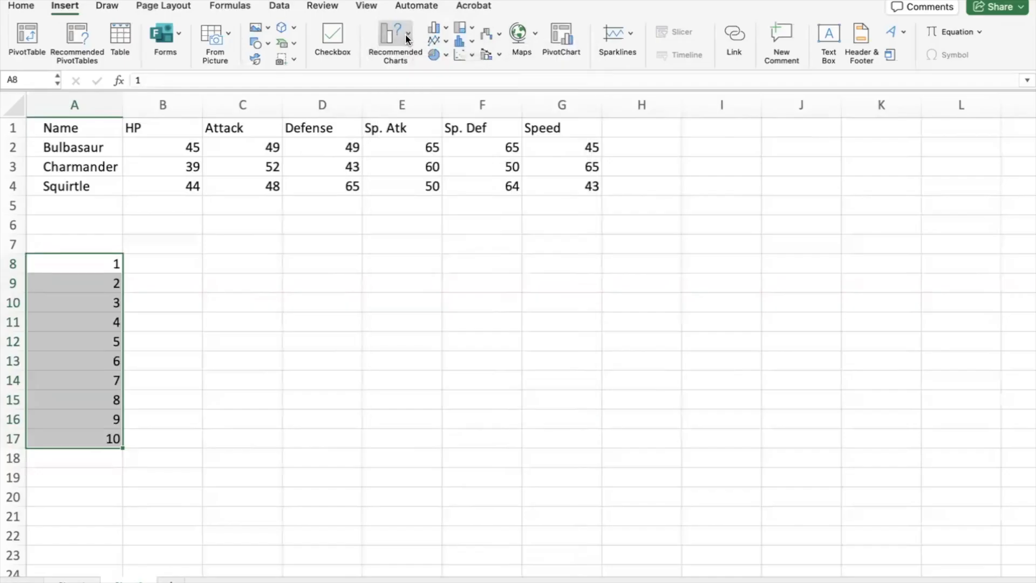
pyautogui.click(445, 31)
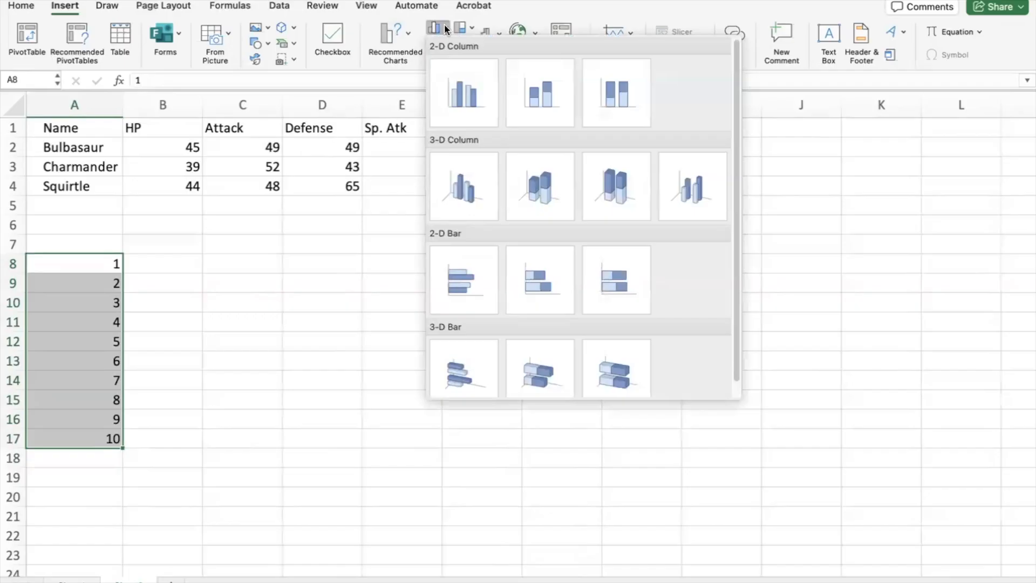
pyautogui.click(445, 30)
pyautogui.click(444, 55)
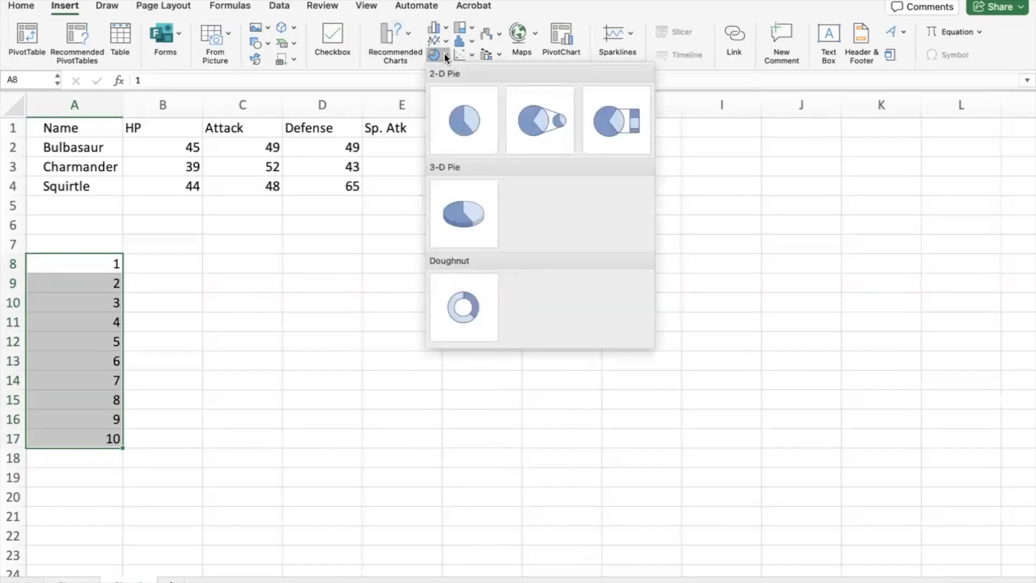
pyautogui.click(471, 26)
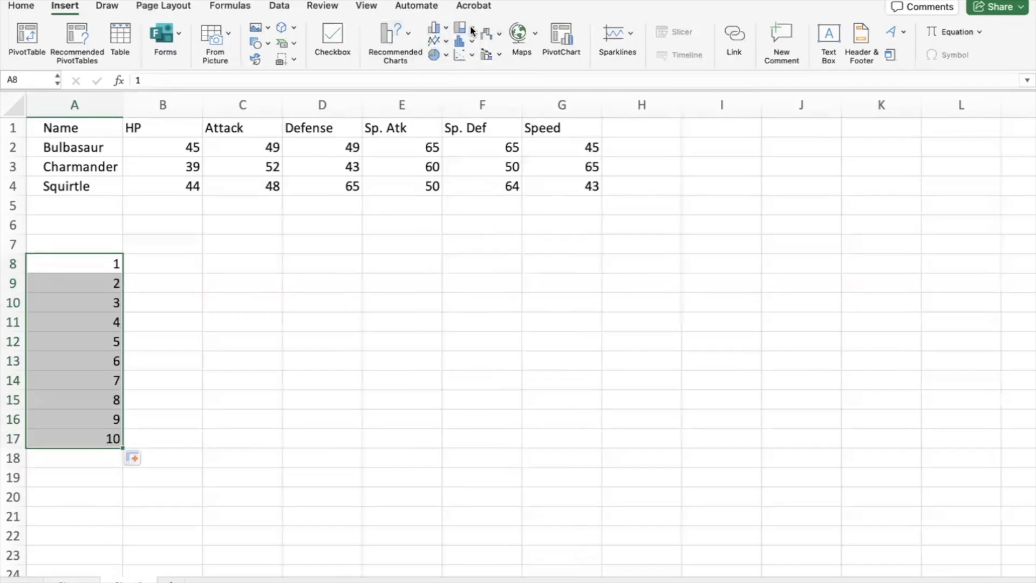
pyautogui.click(471, 26)
pyautogui.click(471, 25)
pyautogui.click(471, 43)
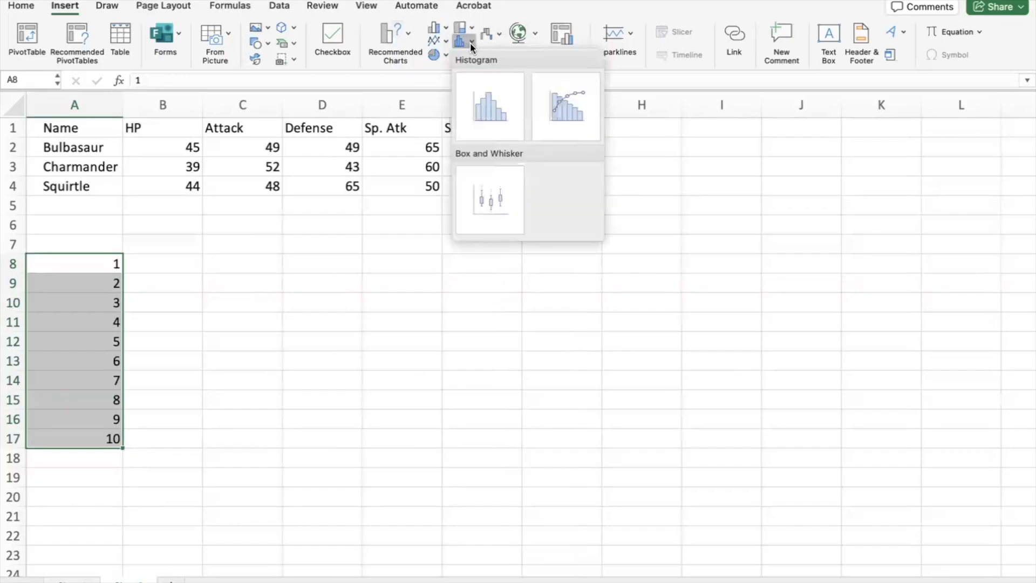
pyautogui.click(470, 44)
pyautogui.click(465, 57)
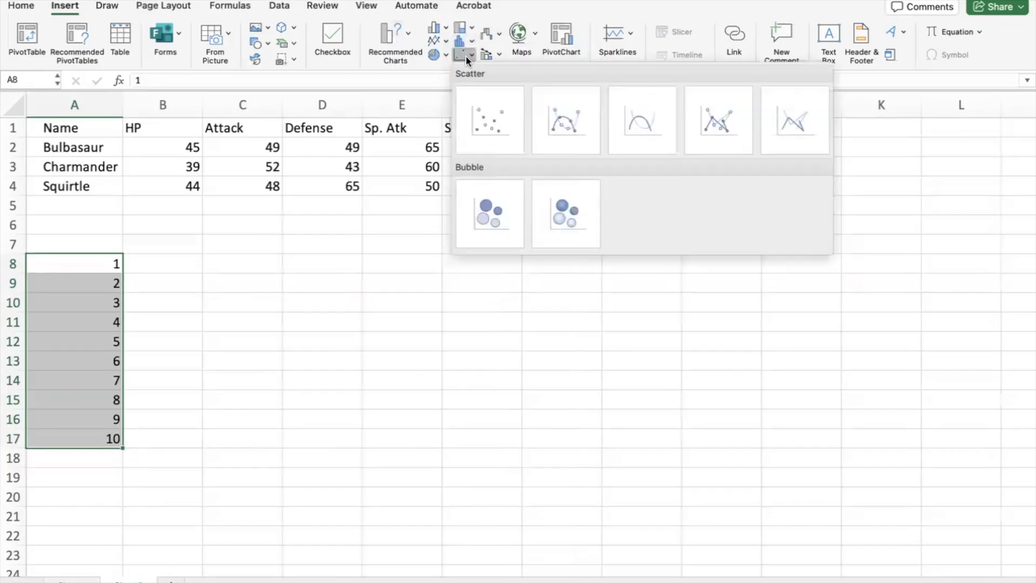
pyautogui.click(465, 56)
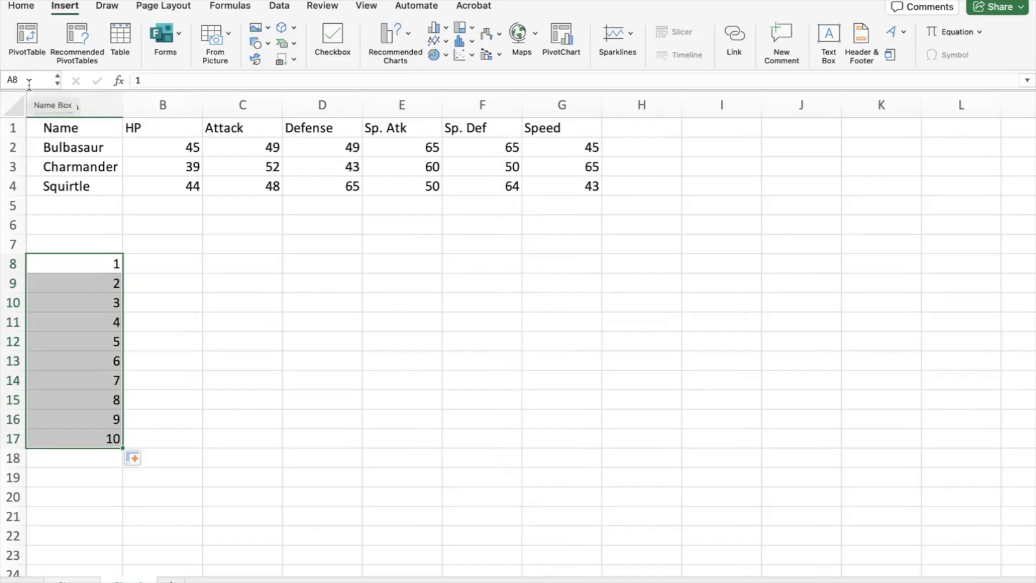
# Insert a basic 2-D line chart of the values in A8:A17 and delete it.
pyautogui.click(446, 42)
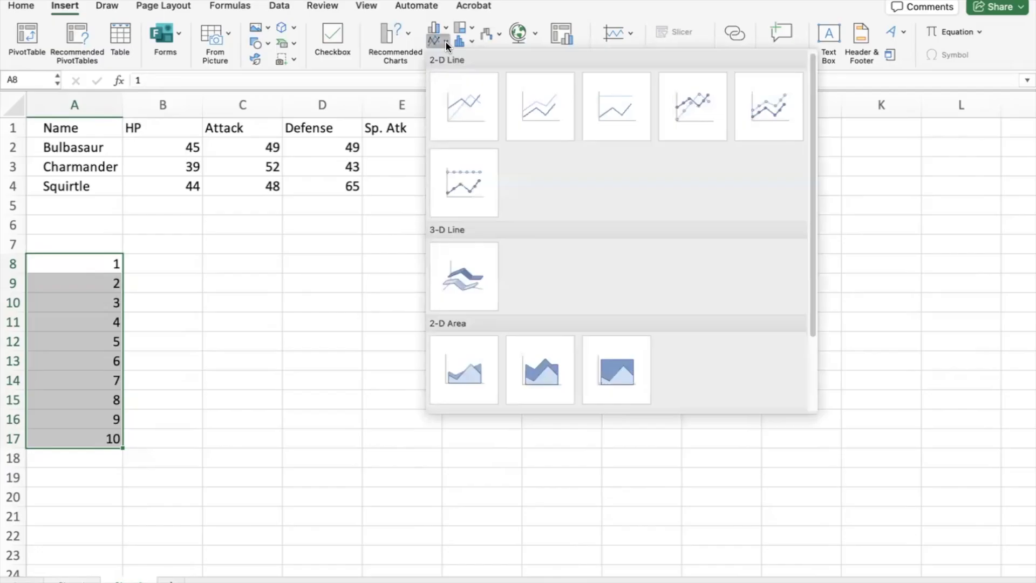
pyautogui.click(468, 120)
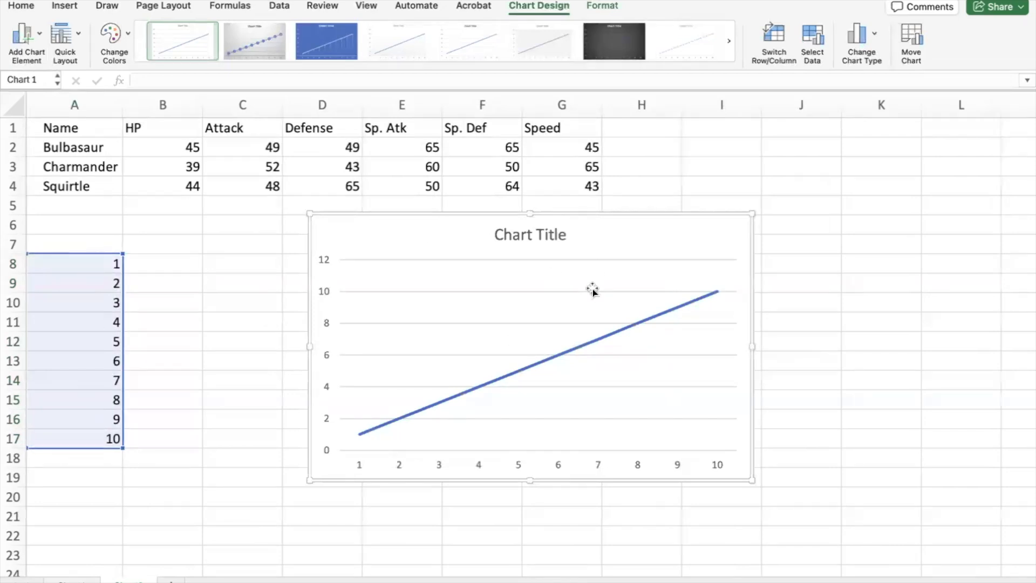
pyautogui.press('Delete')
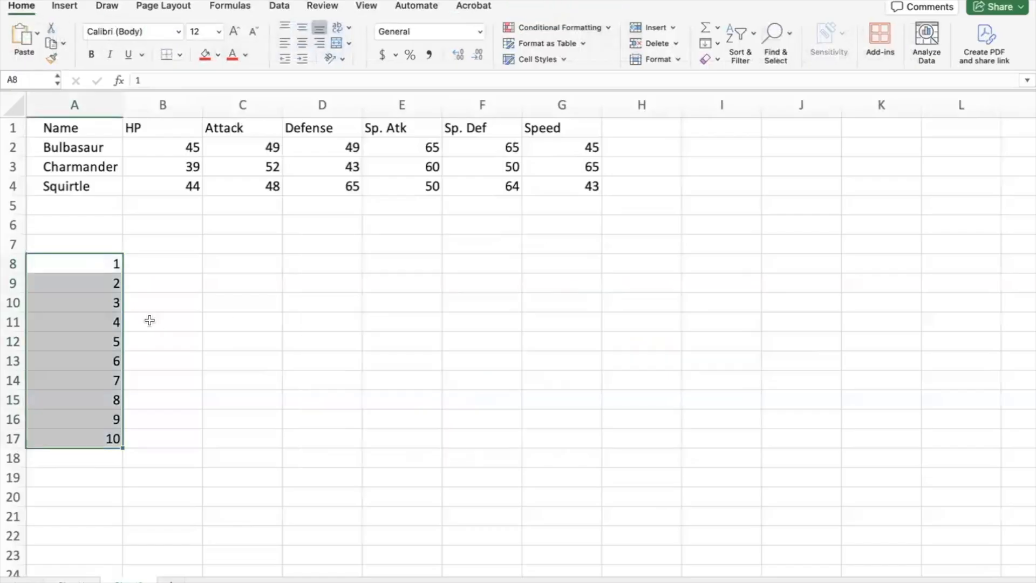
# Insert a basic 2-D line chart from only the values in A8:A15.
pyautogui.click(149, 320)
pyautogui.moveTo(102, 262); pyautogui.dragTo(102, 400)
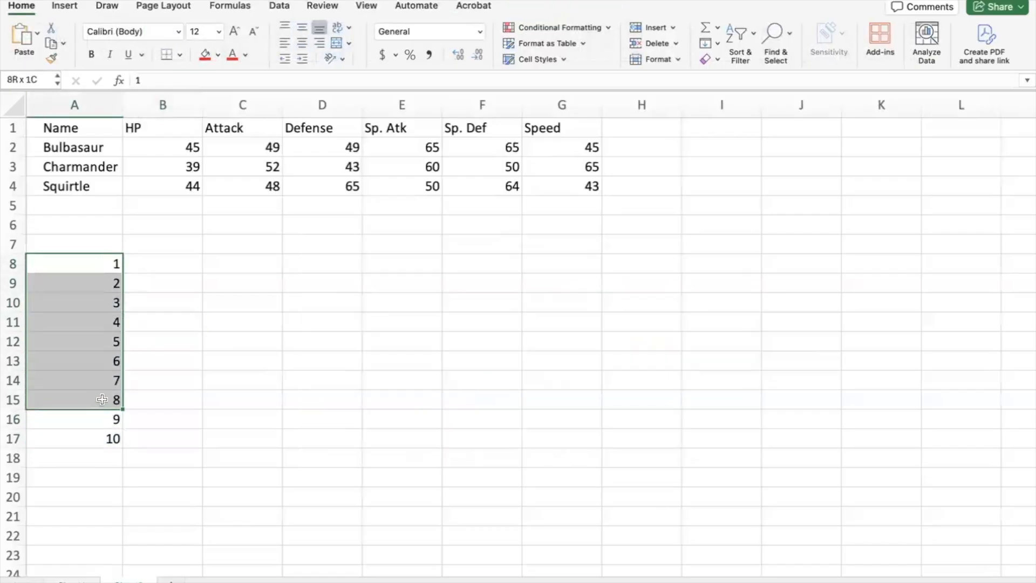
pyautogui.click(66, 8)
pyautogui.click(440, 43)
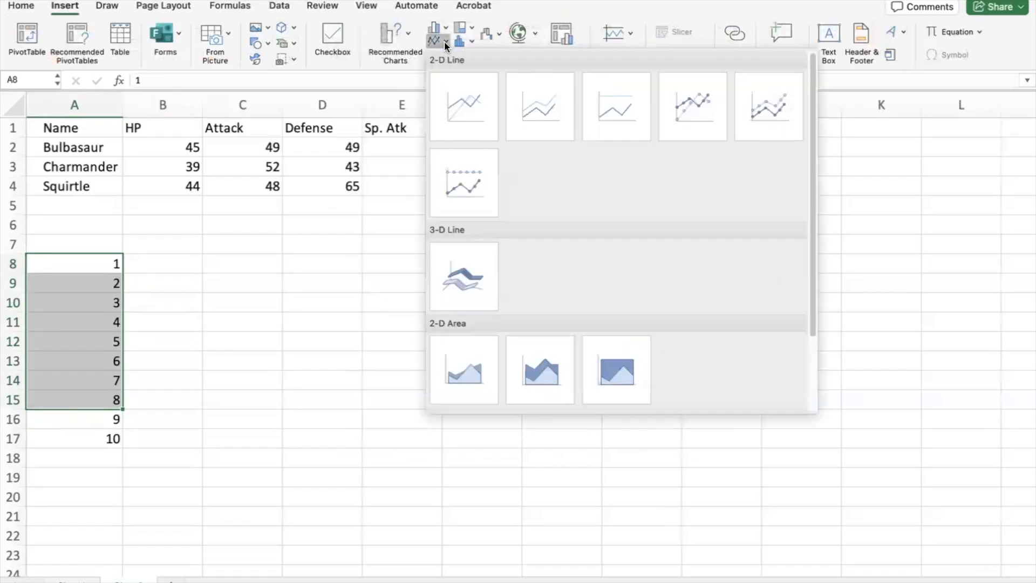
pyautogui.click(464, 109)
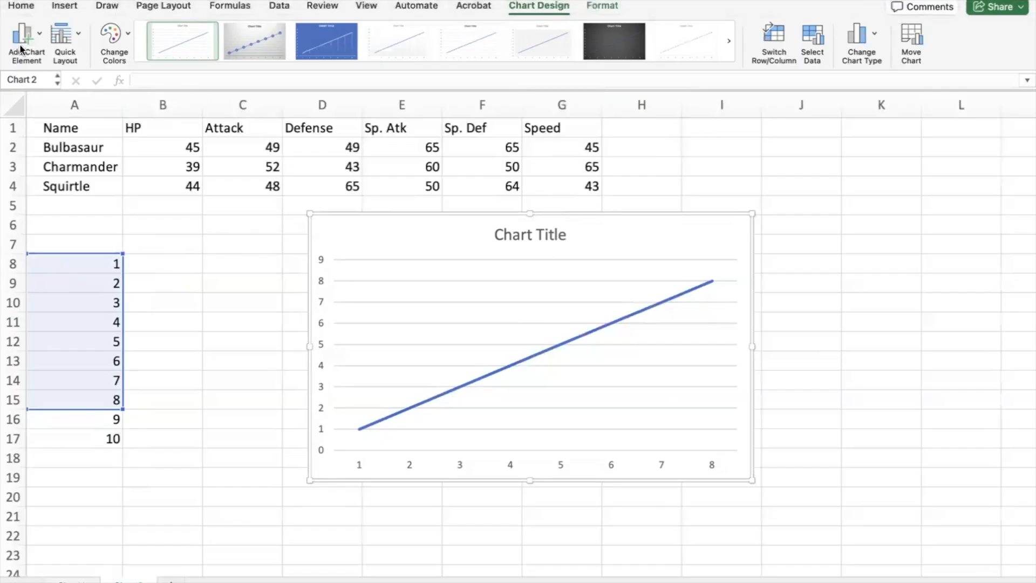
# Add primary major vertical gridlines to the line chart.
pyautogui.click(38, 35)
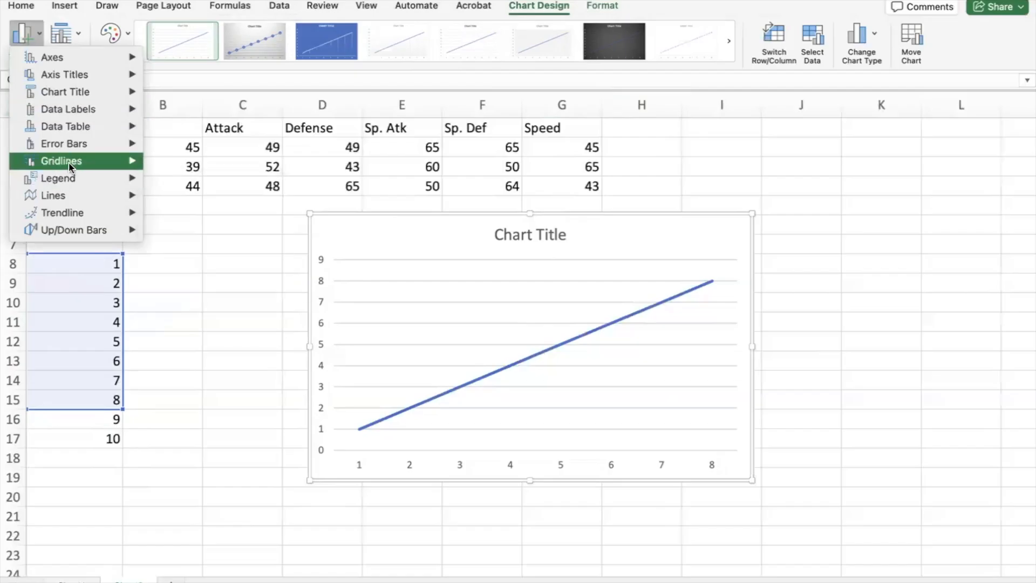
pyautogui.moveTo(72, 165)
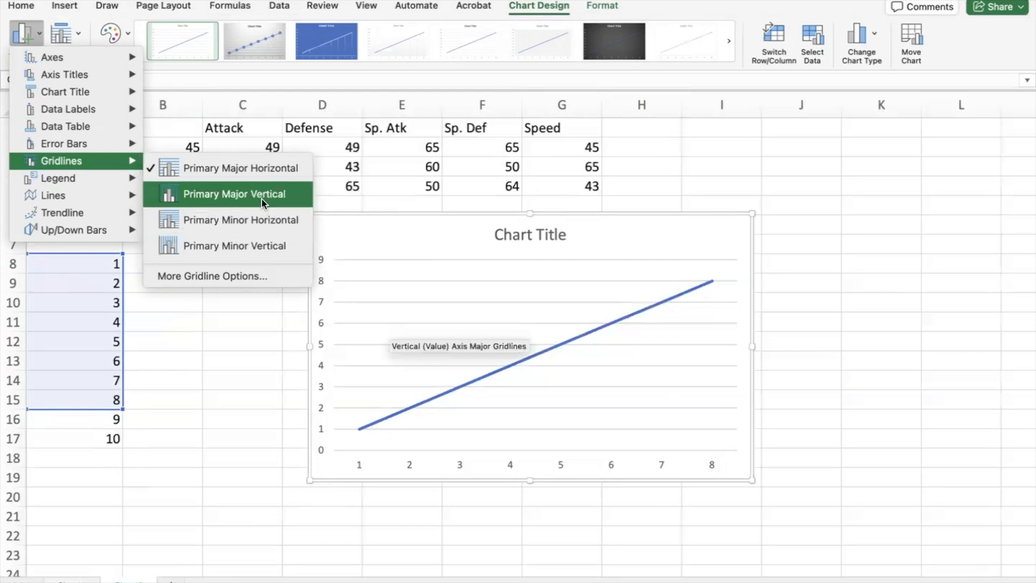
pyautogui.click(232, 194)
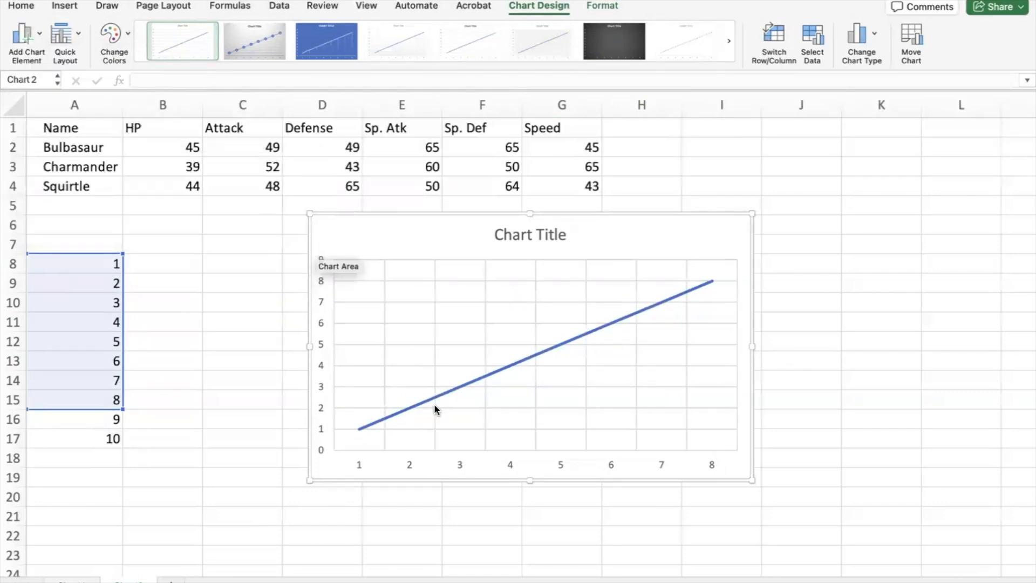
pyautogui.click(35, 35)
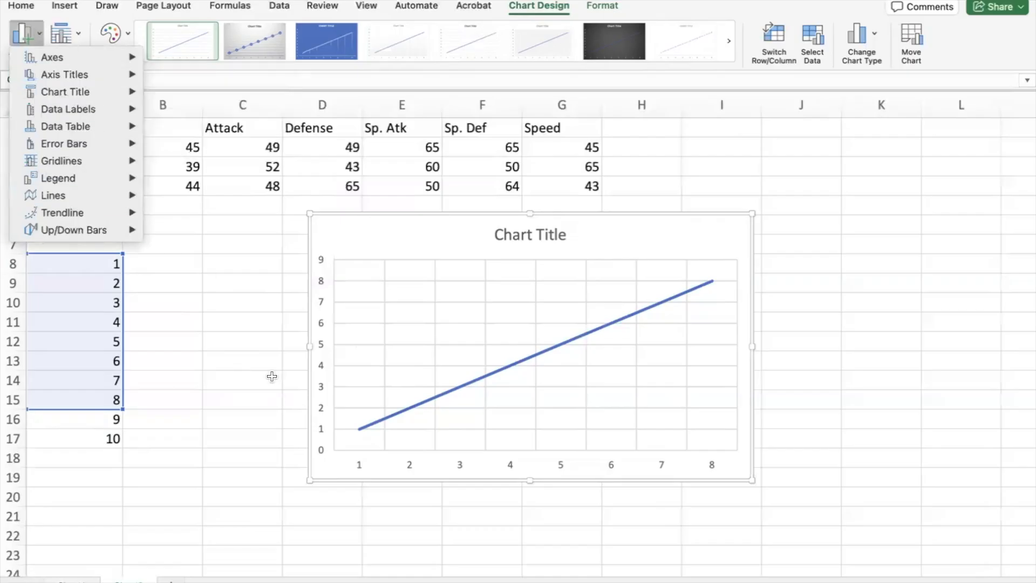
pyautogui.click(271, 377)
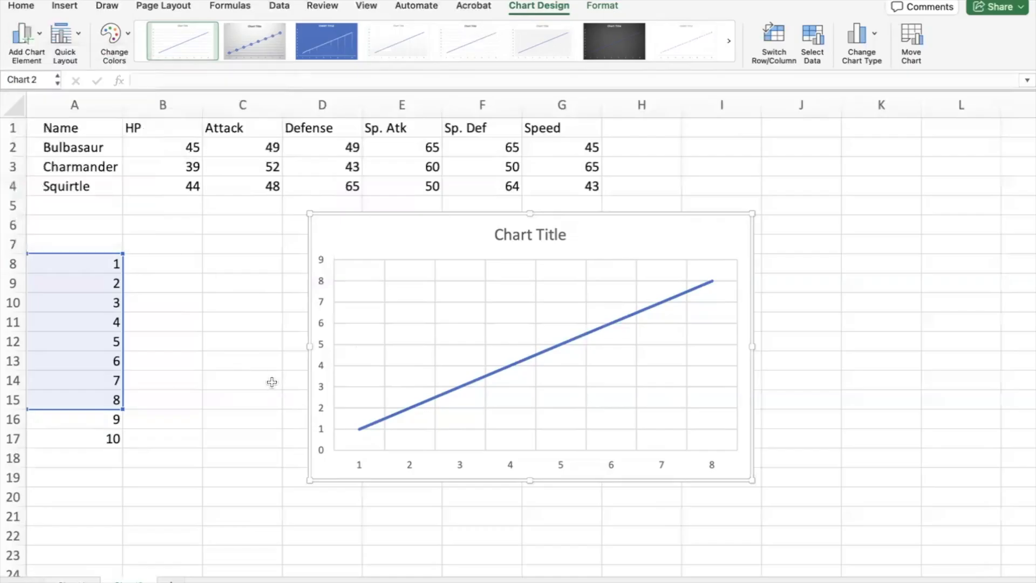
# Apply quick layout Layout 1 and the grey gradient chart style with numbered round markers to the line chart.
pyautogui.click(79, 39)
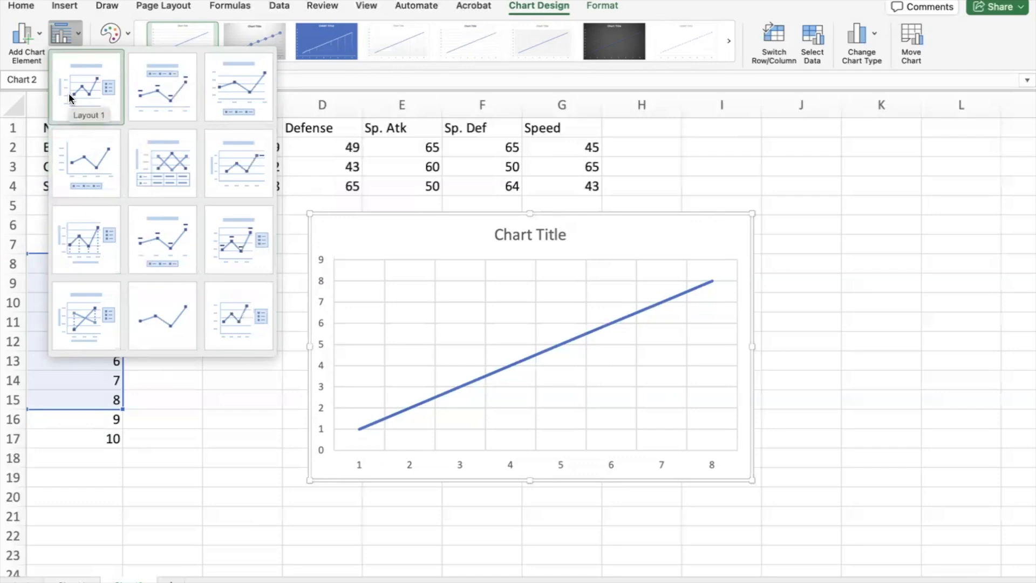
pyautogui.click(83, 99)
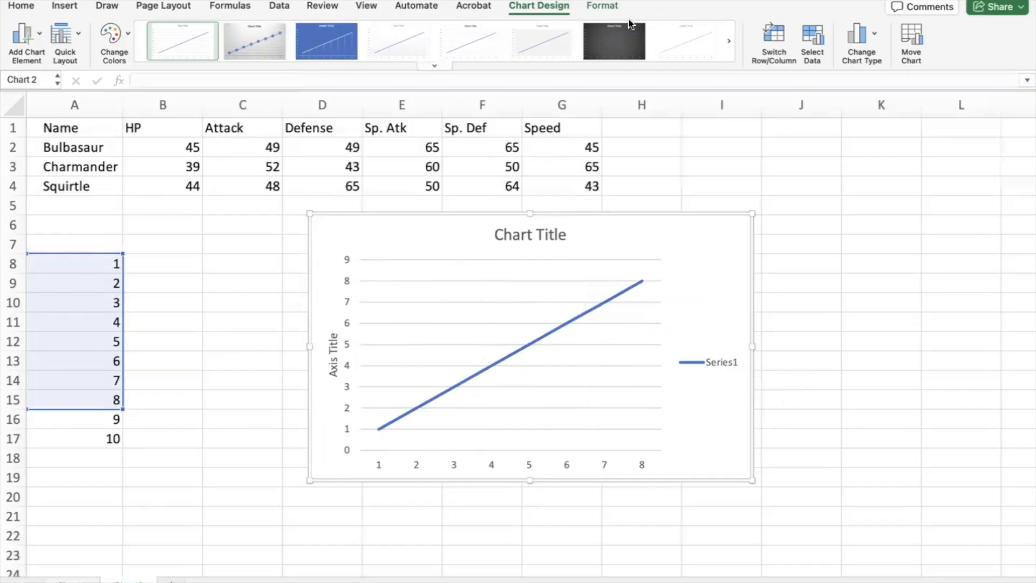
pyautogui.click(728, 43)
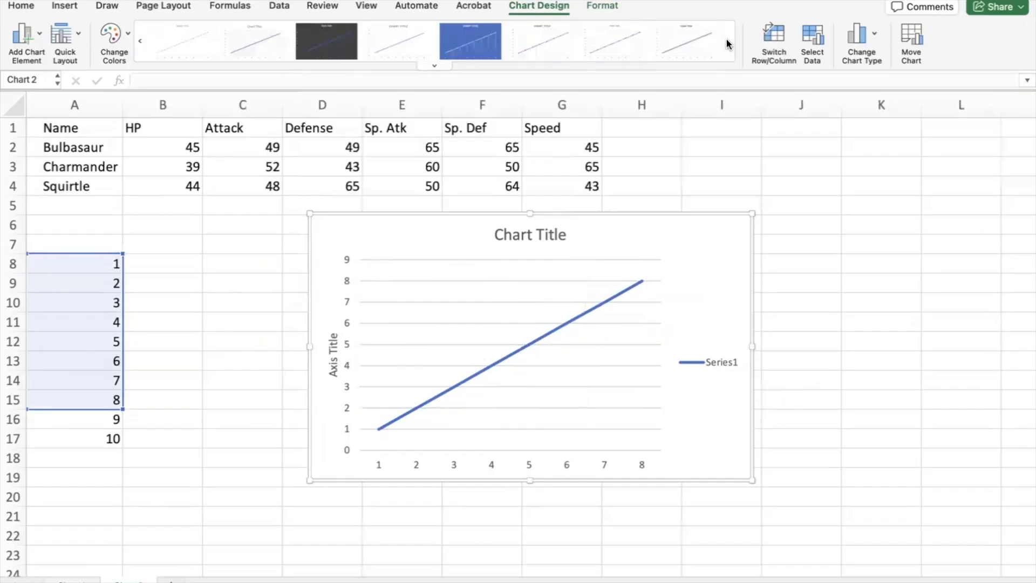
pyautogui.click(434, 64)
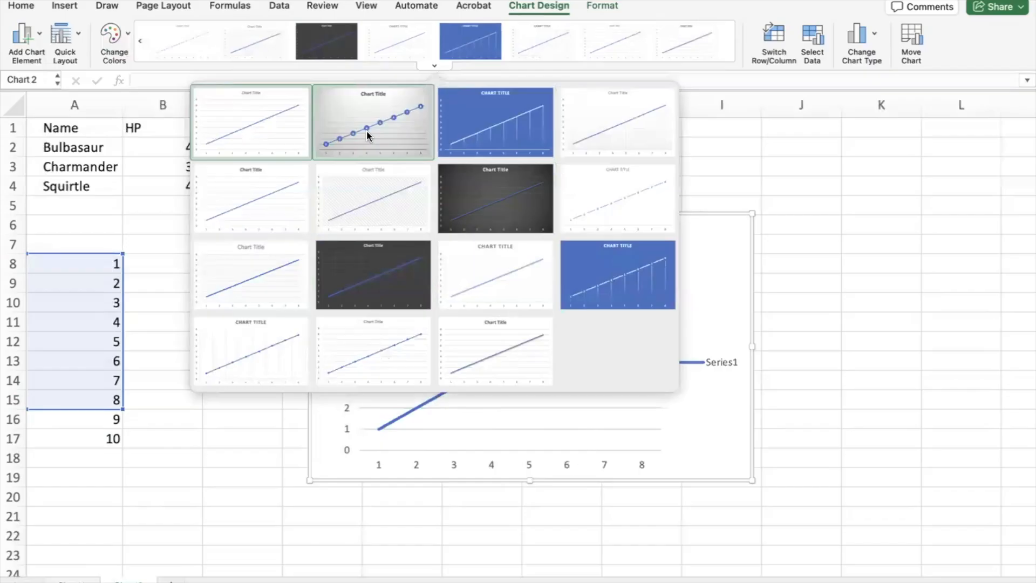
pyautogui.click(399, 129)
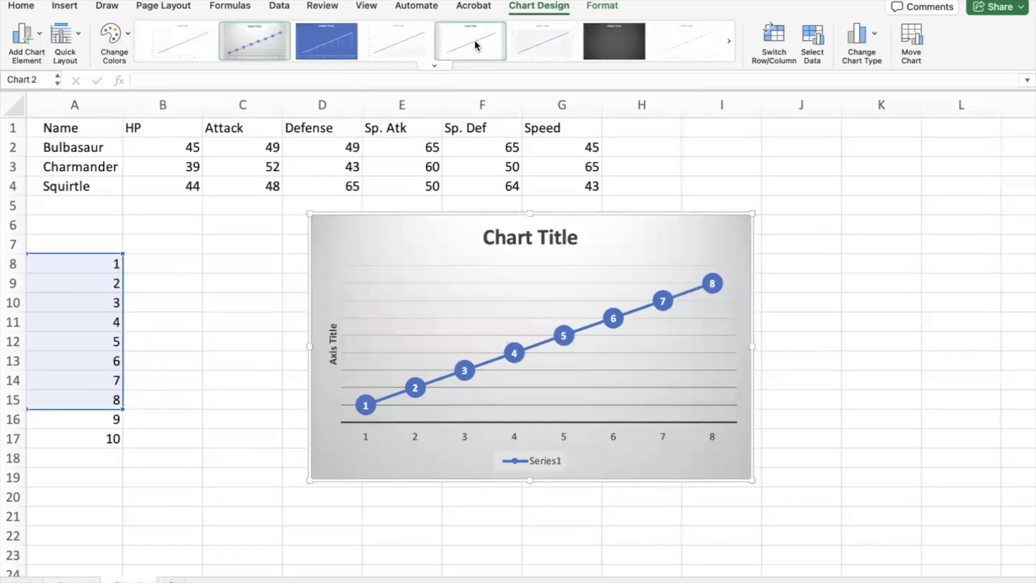
pyautogui.click(326, 47)
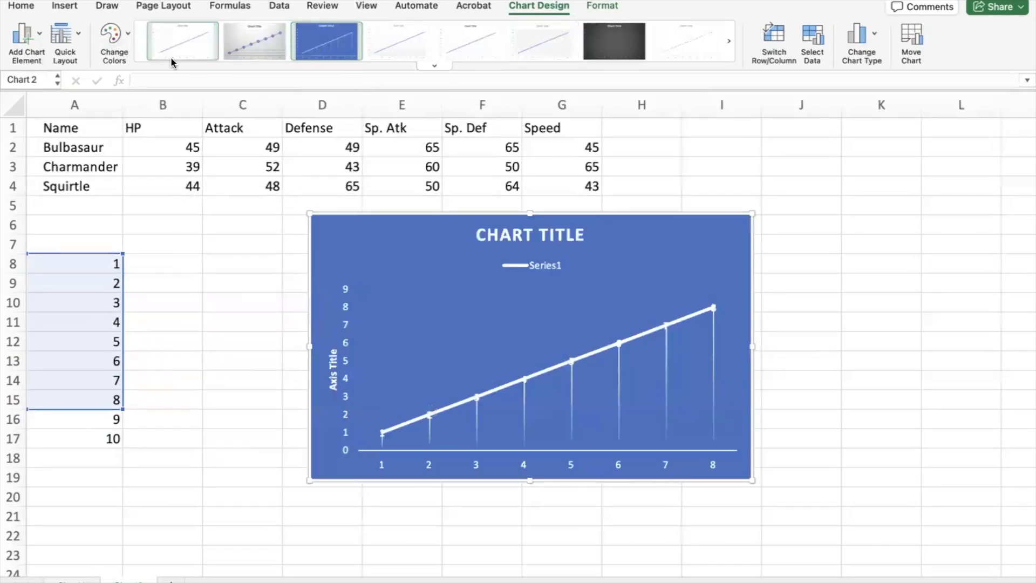
pyautogui.click(267, 41)
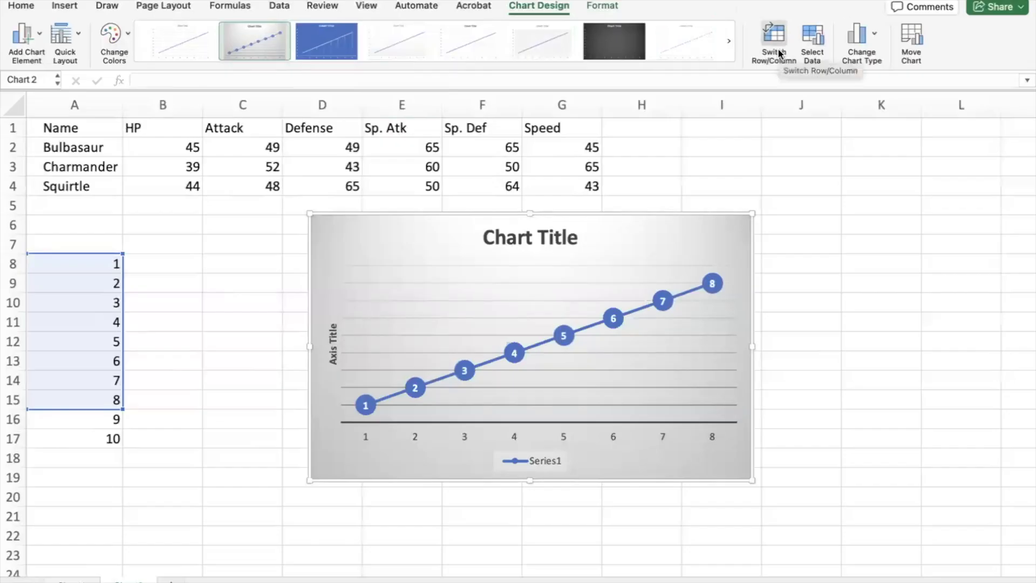
pyautogui.click(875, 43)
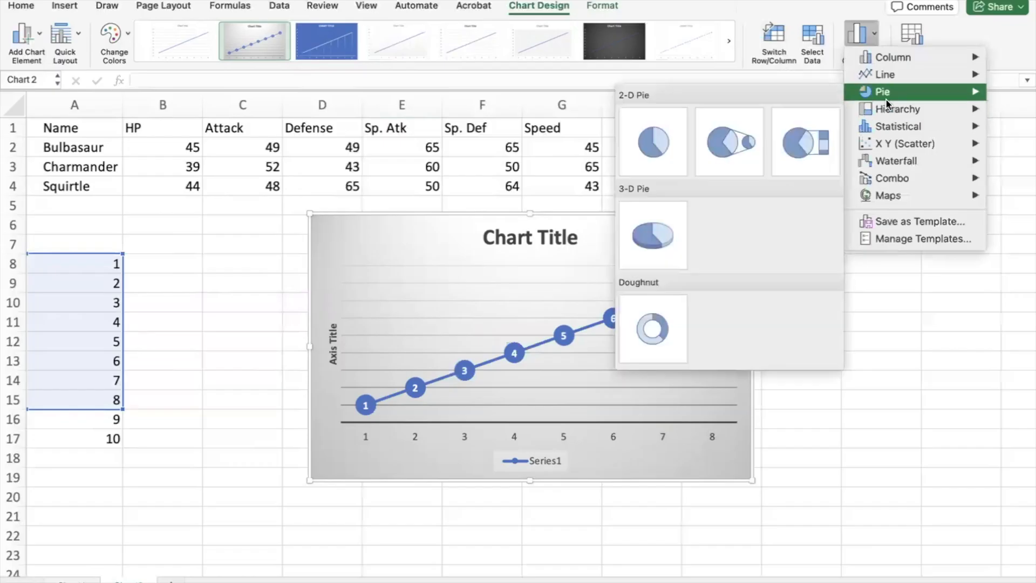
pyautogui.click(846, 33)
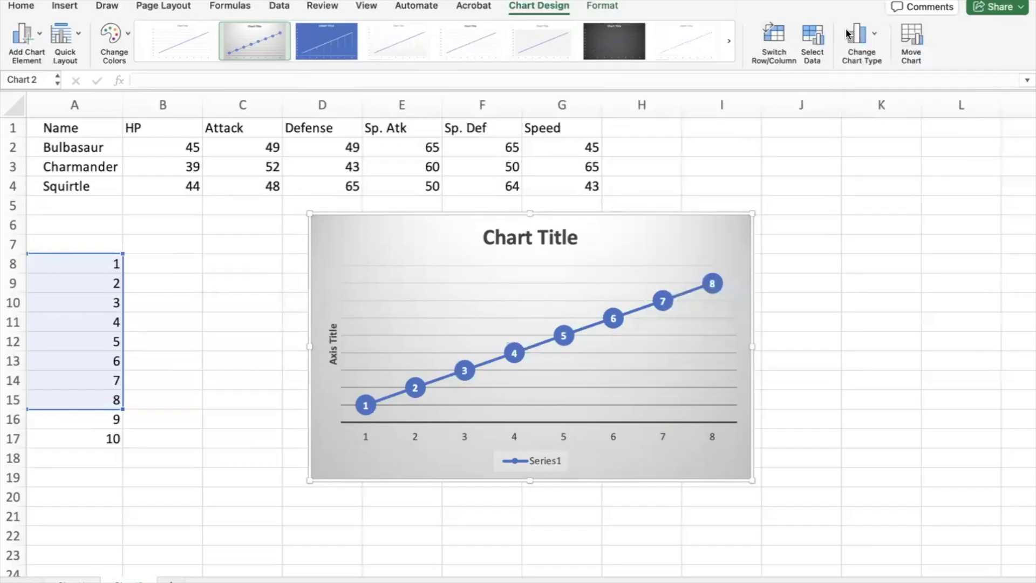
# Replace the placeholder chart title with "Grades".
pyautogui.click(523, 238)
pyautogui.doubleClick(517, 238)
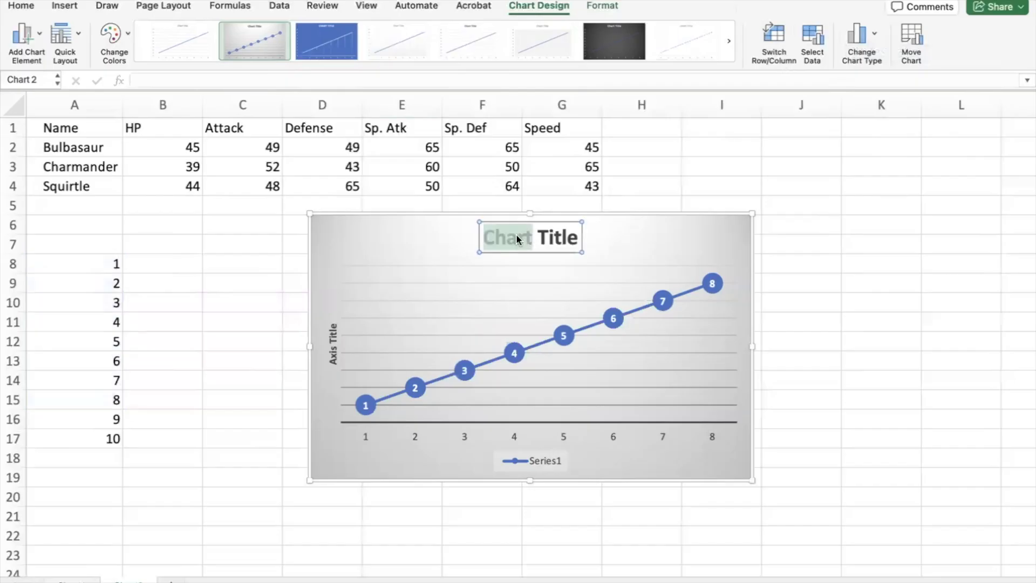
pyautogui.click(548, 240)
pyautogui.doubleClick(548, 241)
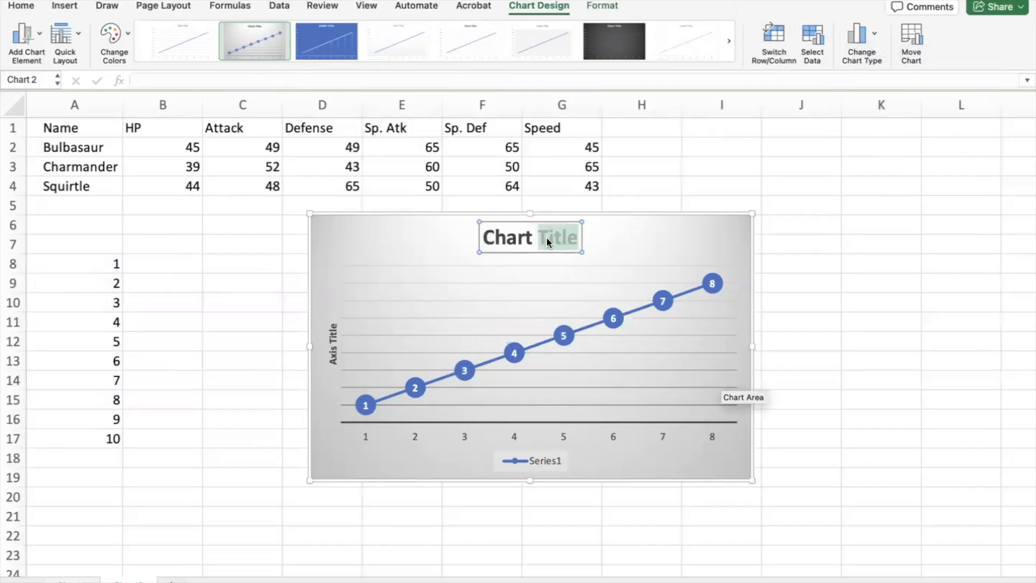
pyautogui.tripleClick(503, 235)
pyautogui.write('R')
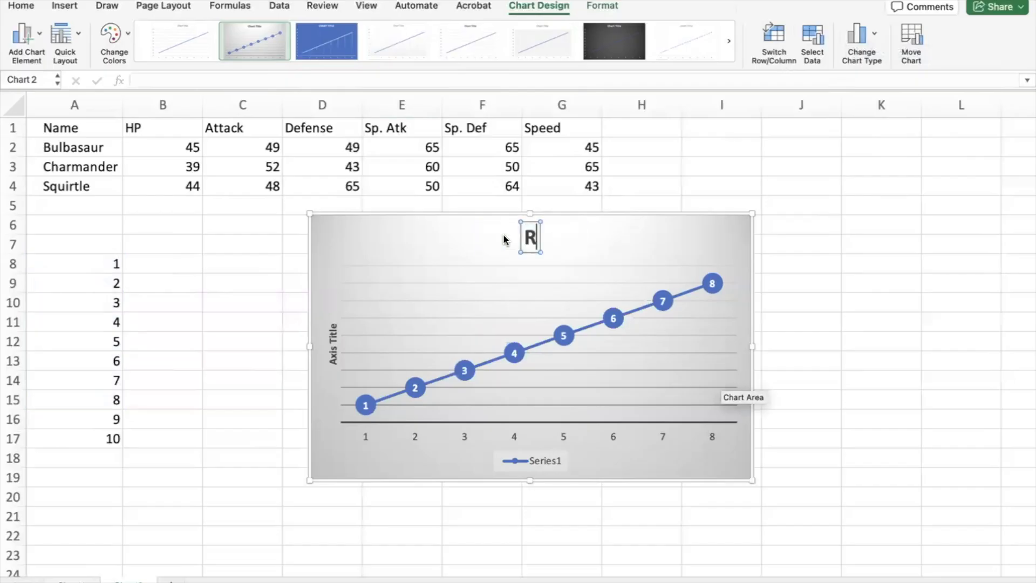
pyautogui.press('BackSpace')
pyautogui.write('Grades')
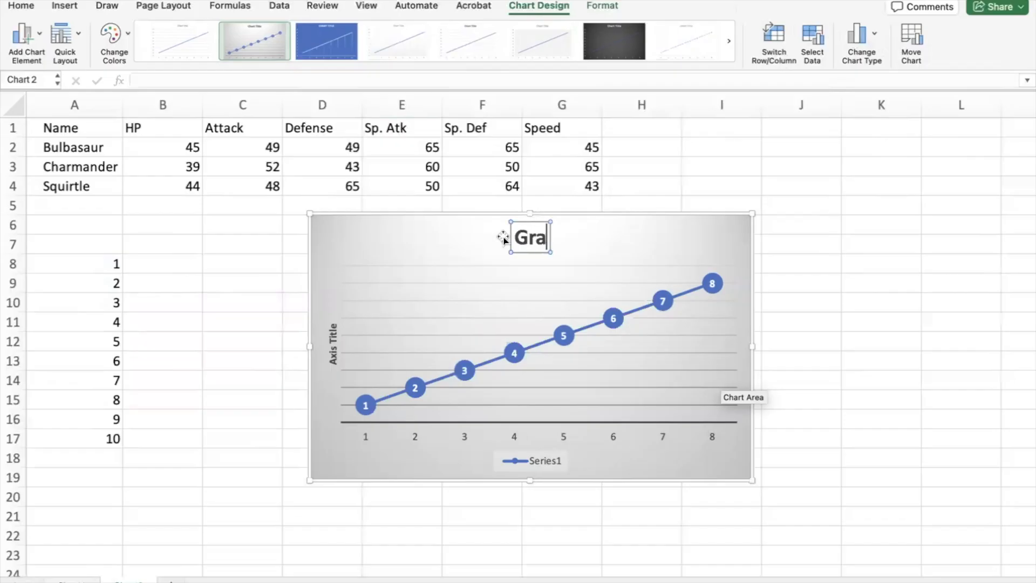
pyautogui.click(865, 257)
# Replace the placeholder vertical axis title of the line chart with "Grades".
pyautogui.click(331, 343)
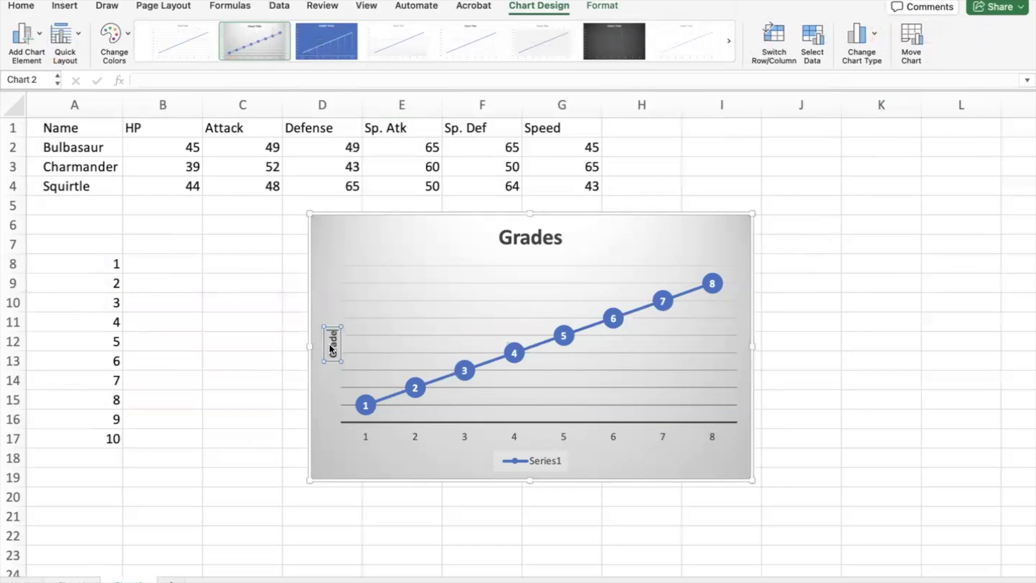
pyautogui.click(400, 437)
pyautogui.click(365, 437)
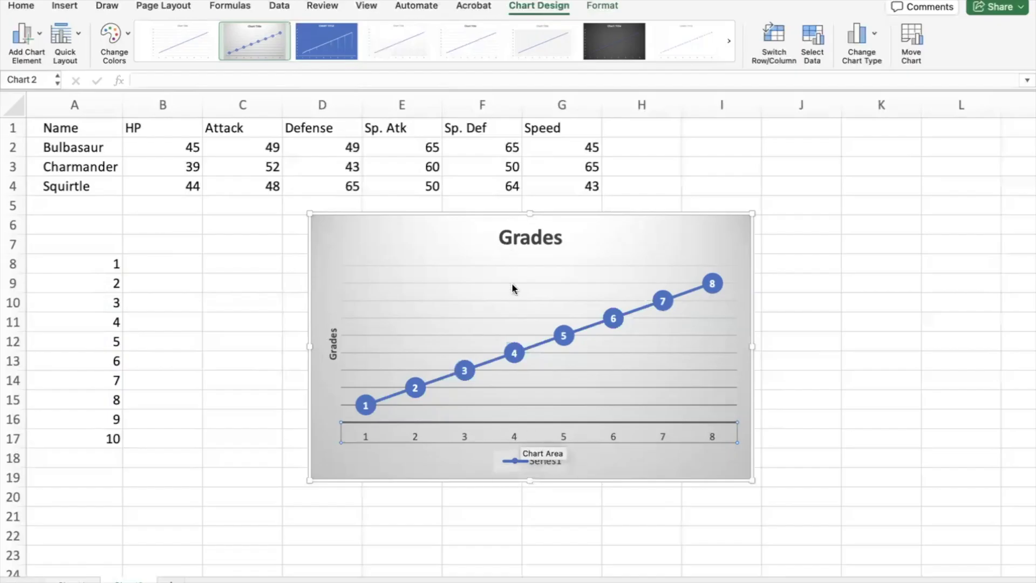
pyautogui.click(505, 301)
pyautogui.click(464, 370)
pyautogui.click(511, 426)
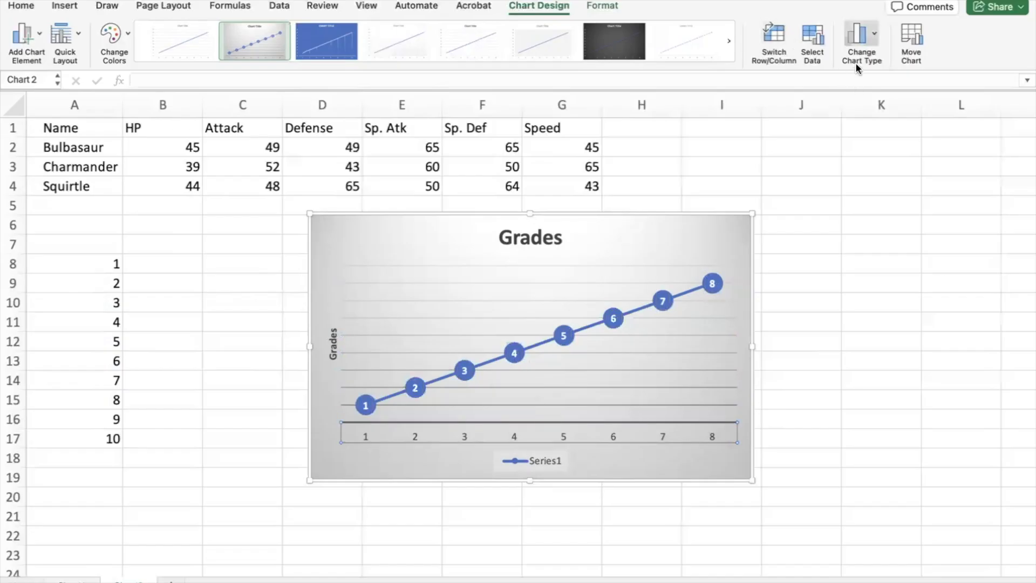
pyautogui.click(602, 7)
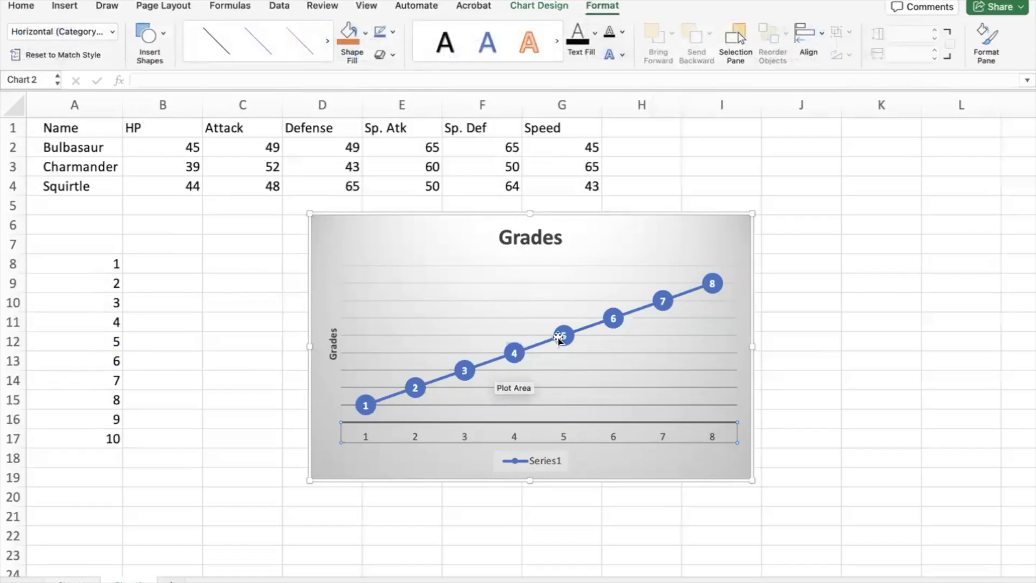
pyautogui.click(552, 6)
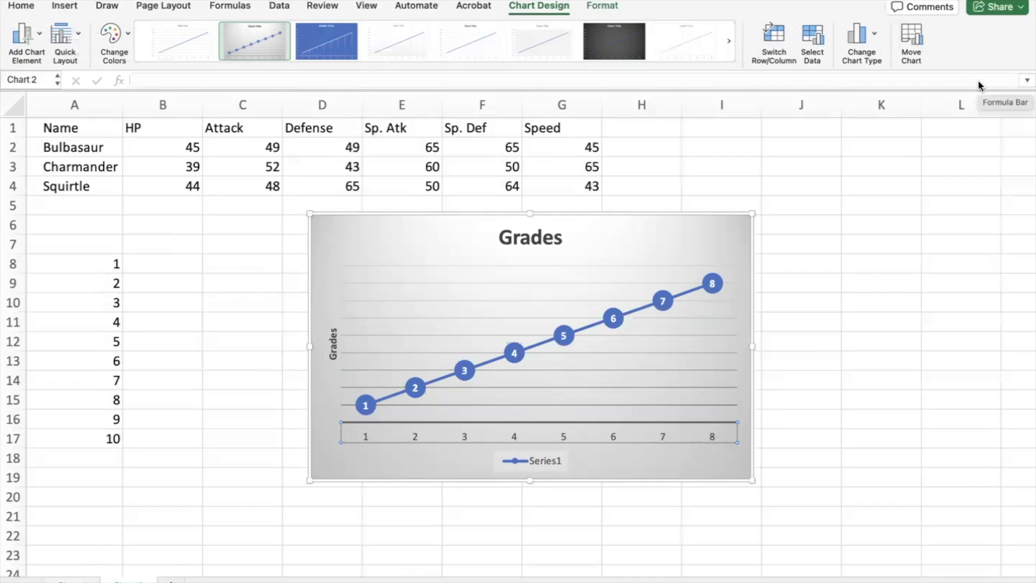
# Try the monochromatic yellow color palette on the line chart and undo it.
pyautogui.click(127, 33)
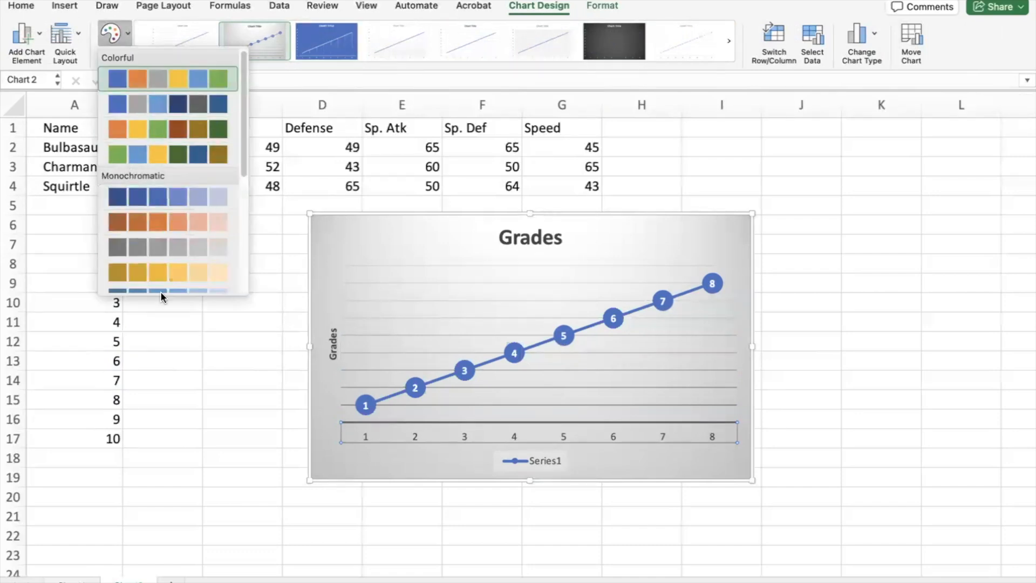
pyautogui.click(175, 272)
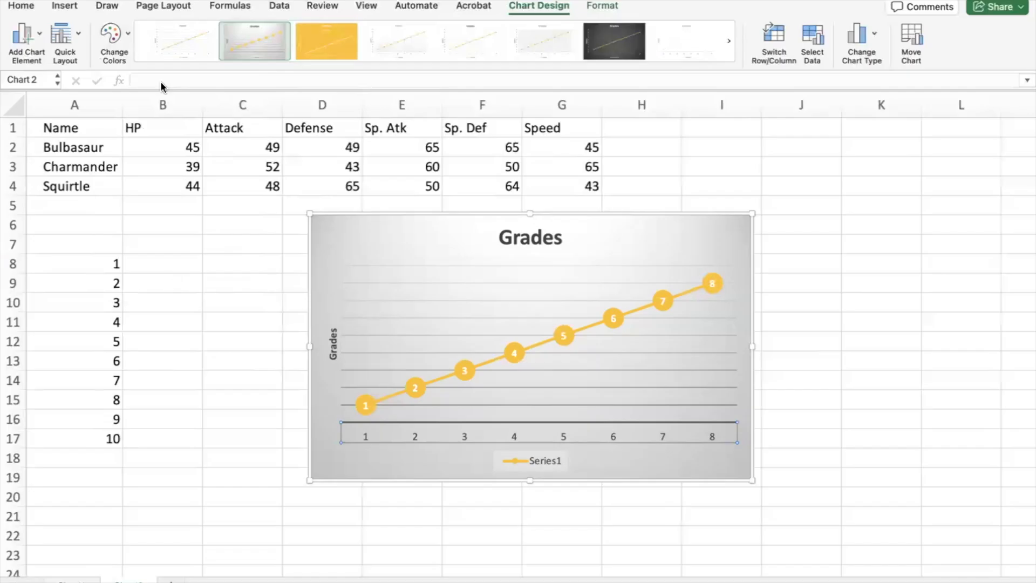
pyautogui.press('super+z')
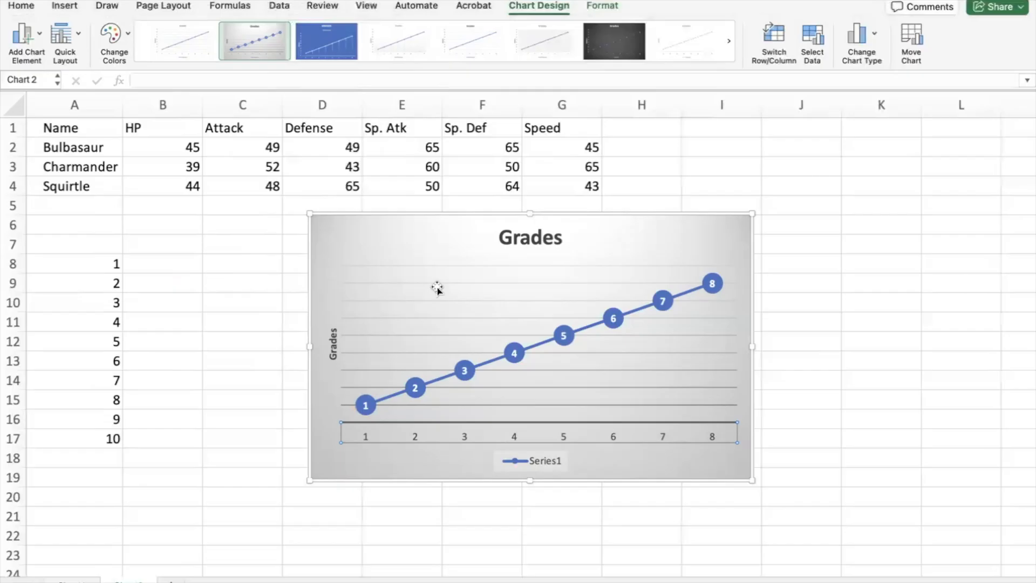
# Delete the line chart and clear the numbers in A8:A17.
pyautogui.click(634, 220)
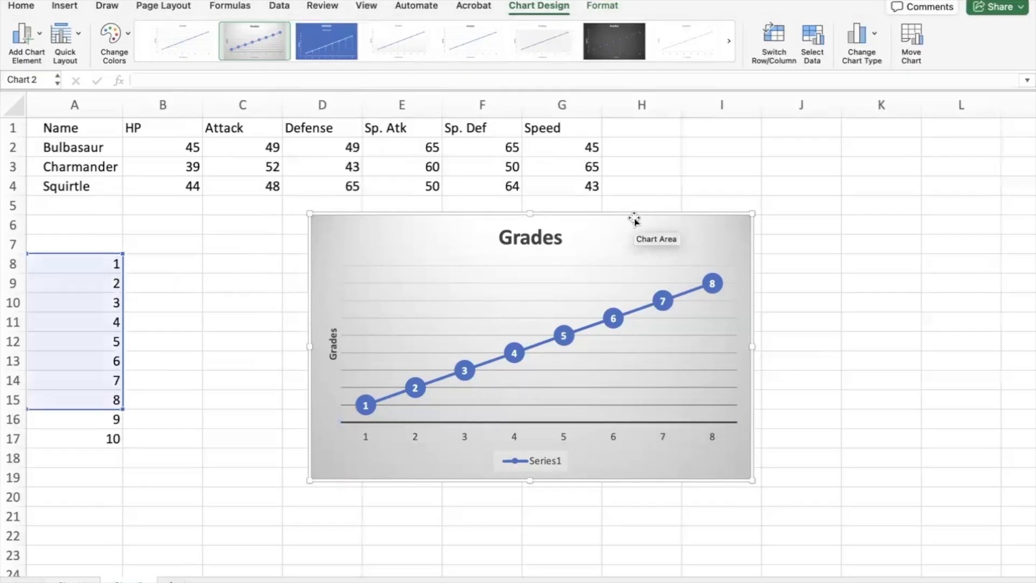
pyautogui.press('Escape')
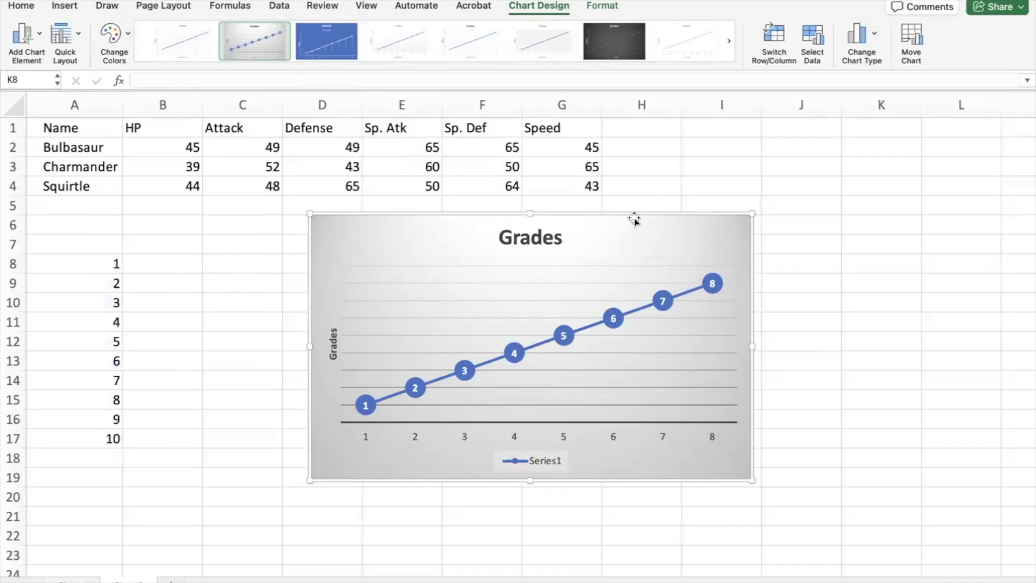
pyautogui.press('Delete')
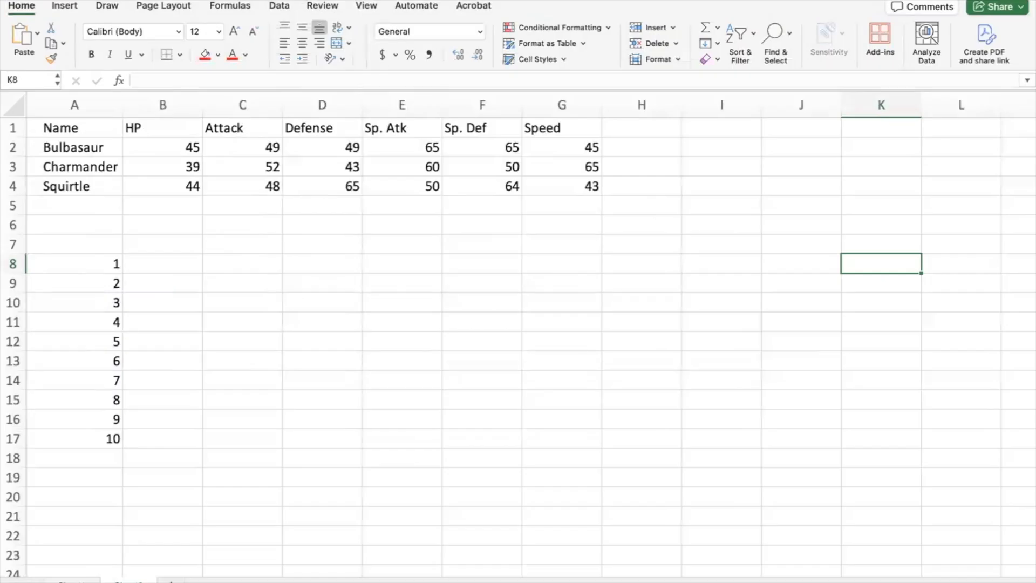
pyautogui.moveTo(98, 265); pyautogui.dragTo(91, 440)
pyautogui.press('Delete')
# Insert a 2-D clustered column chart from the Pokémon stats table in A1:G4.
pyautogui.click(61, 123)
pyautogui.moveTo(61, 123); pyautogui.dragTo(571, 189)
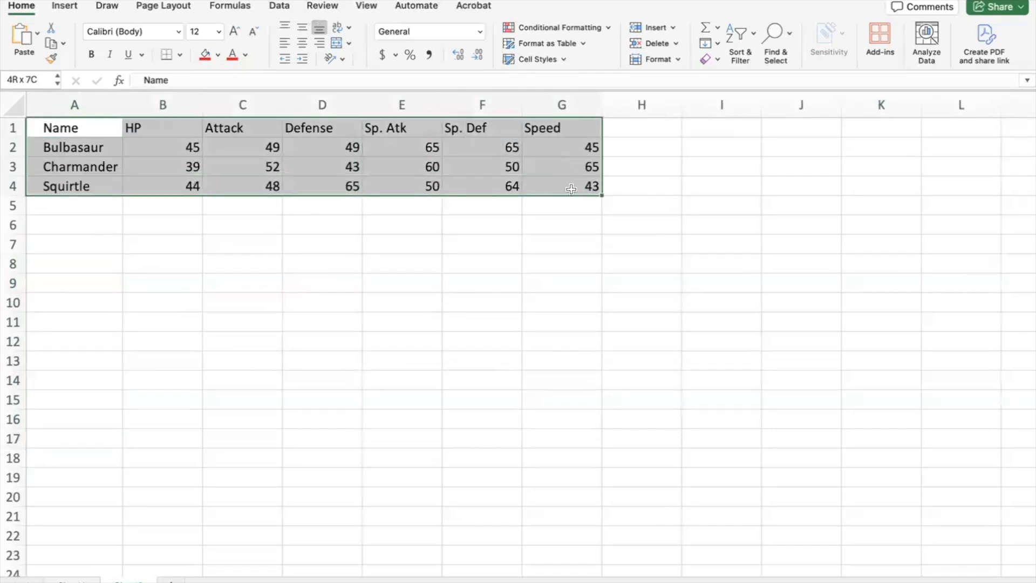
pyautogui.click(66, 10)
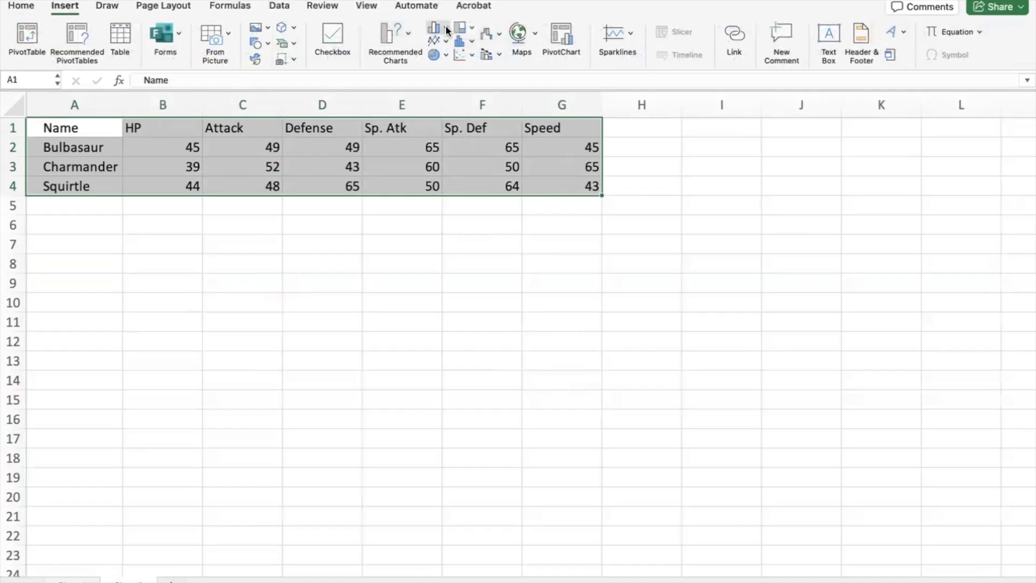
pyautogui.click(410, 34)
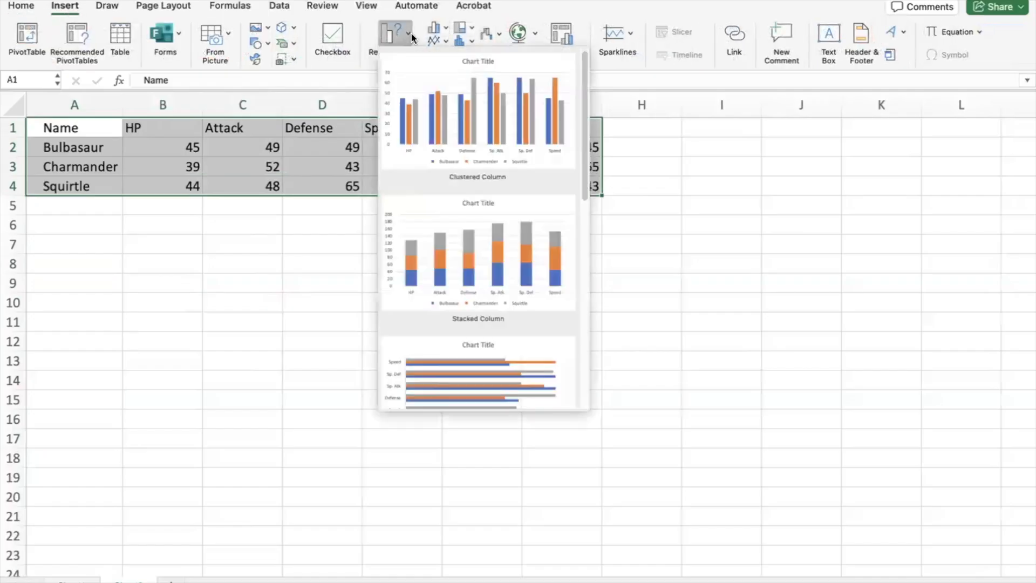
pyautogui.click(411, 36)
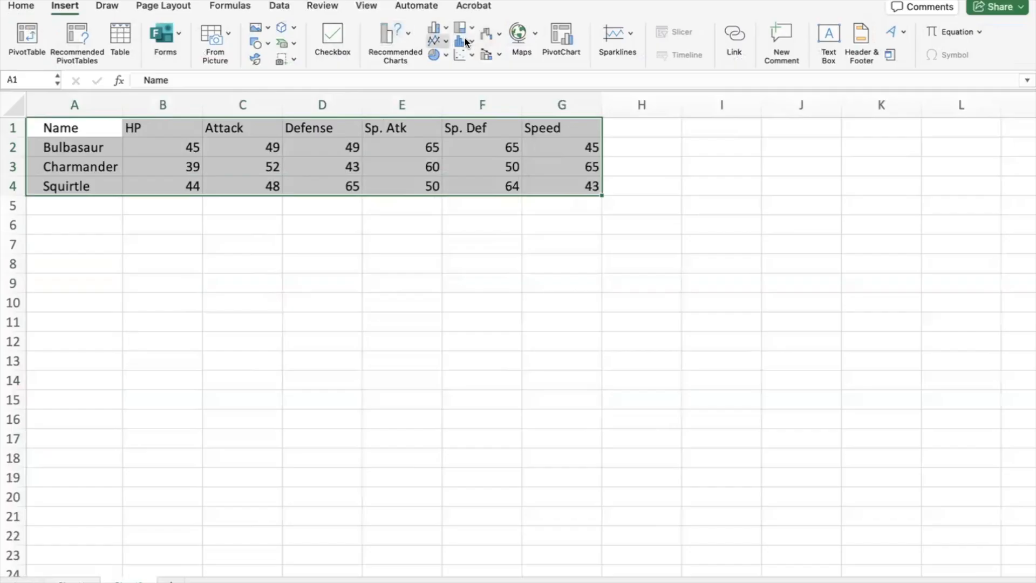
pyautogui.click(445, 28)
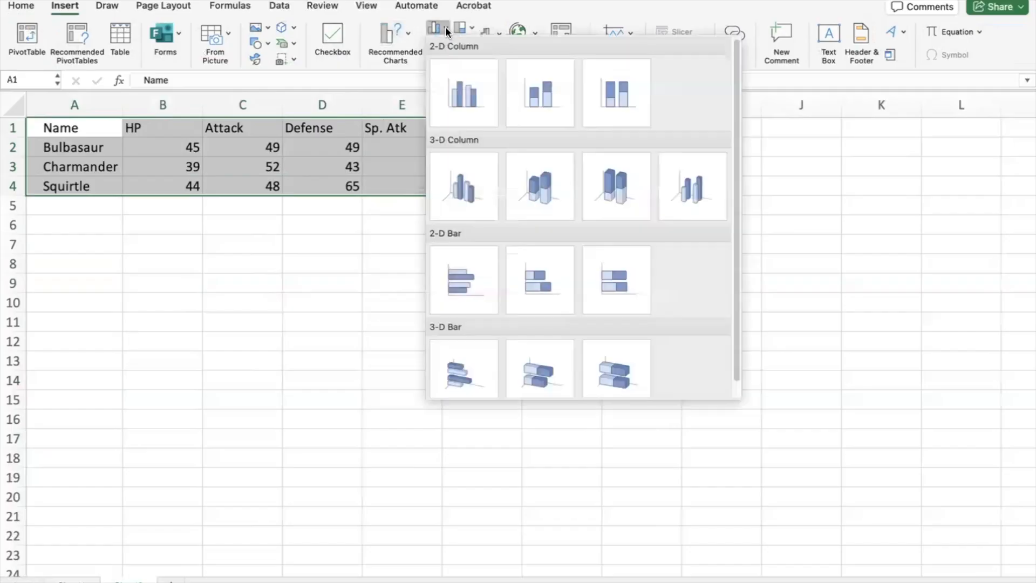
pyautogui.click(447, 86)
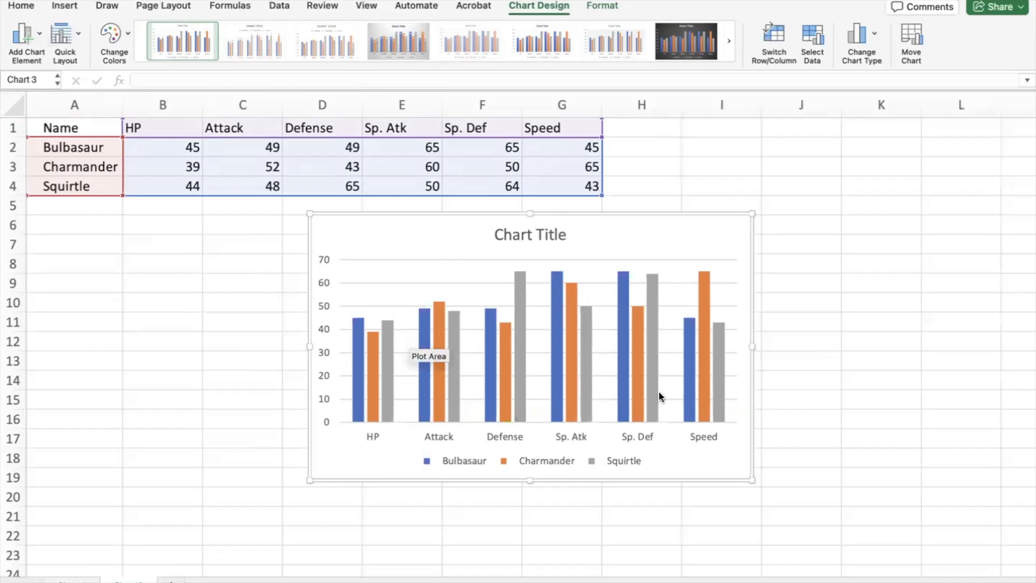
# Examine the fill, border, effects, size and text formatting options of the column chart's chart area.
pyautogui.moveTo(659, 392)
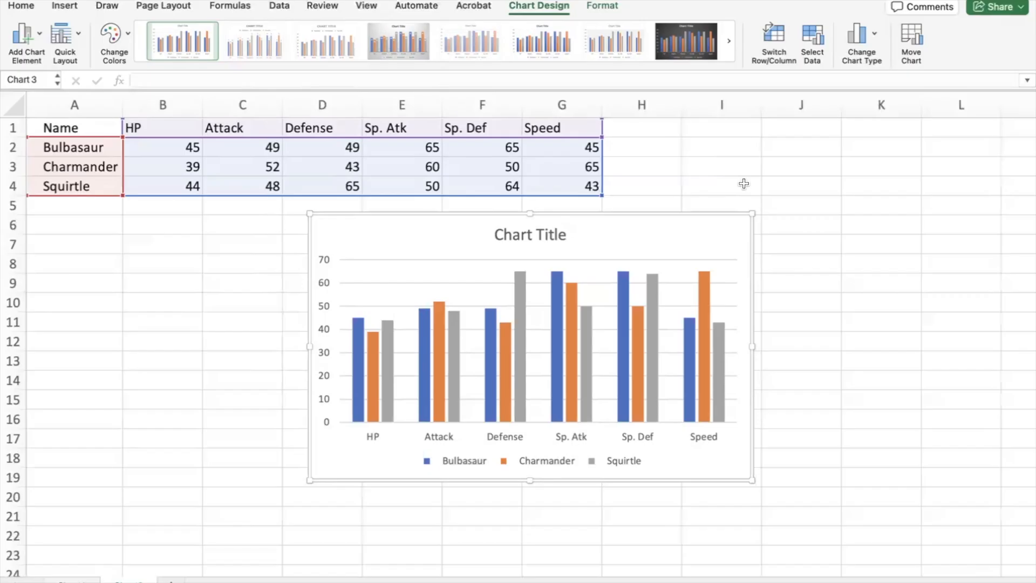
pyautogui.doubleClick(666, 225)
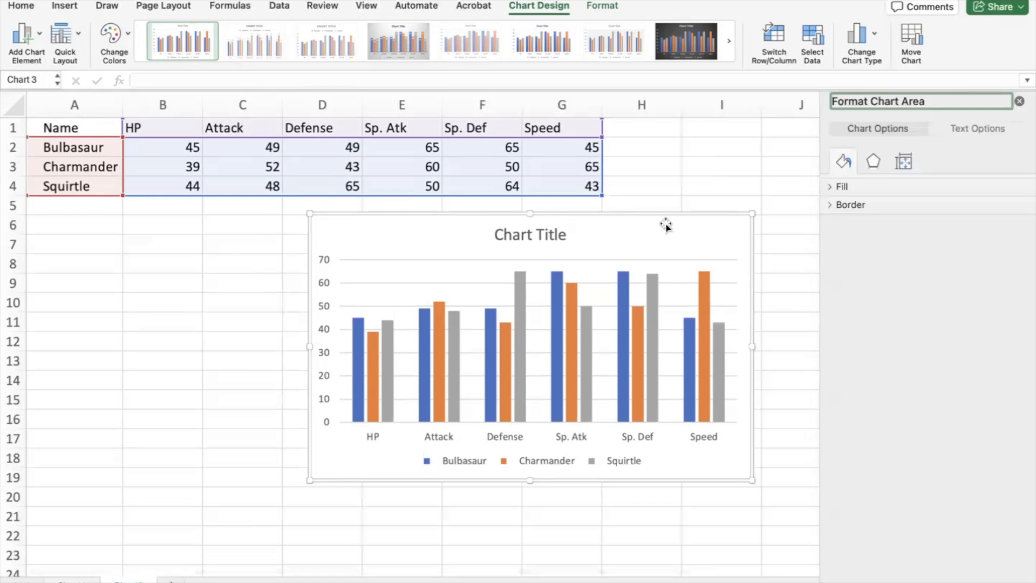
pyautogui.click(1019, 102)
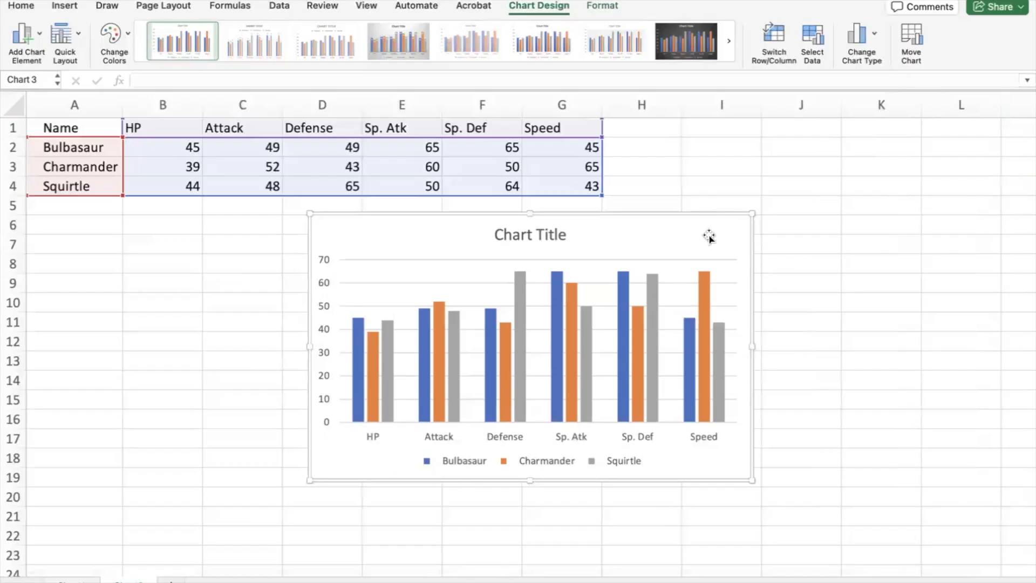
pyautogui.doubleClick(681, 236)
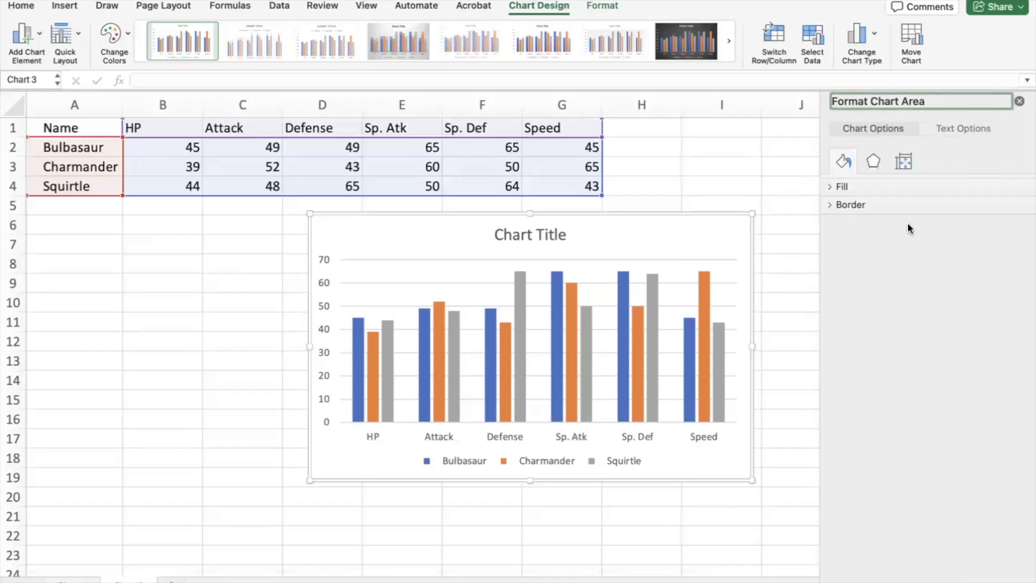
pyautogui.click(873, 162)
pyautogui.click(900, 159)
pyautogui.click(842, 158)
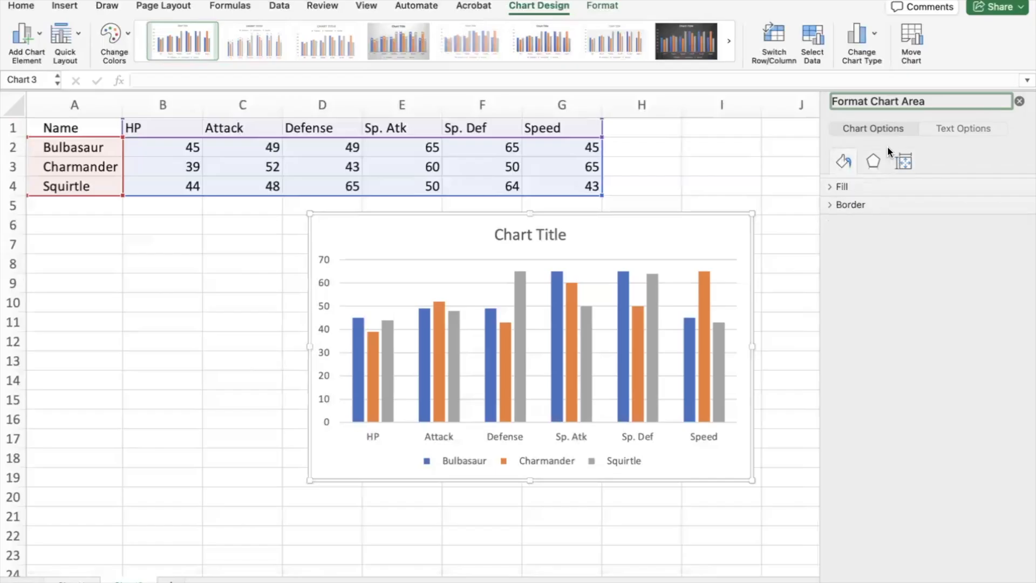
pyautogui.click(951, 125)
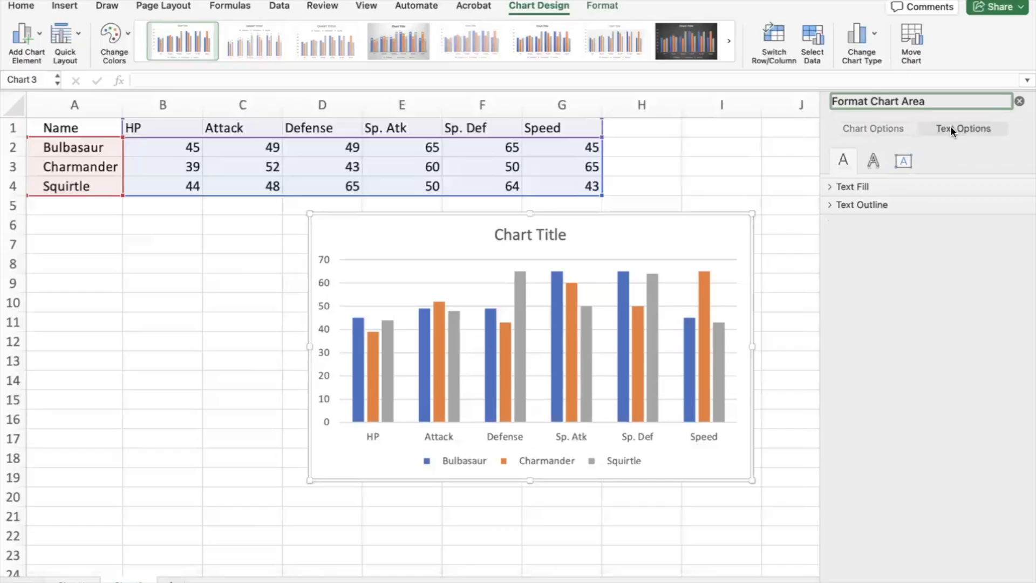
pyautogui.click(1019, 102)
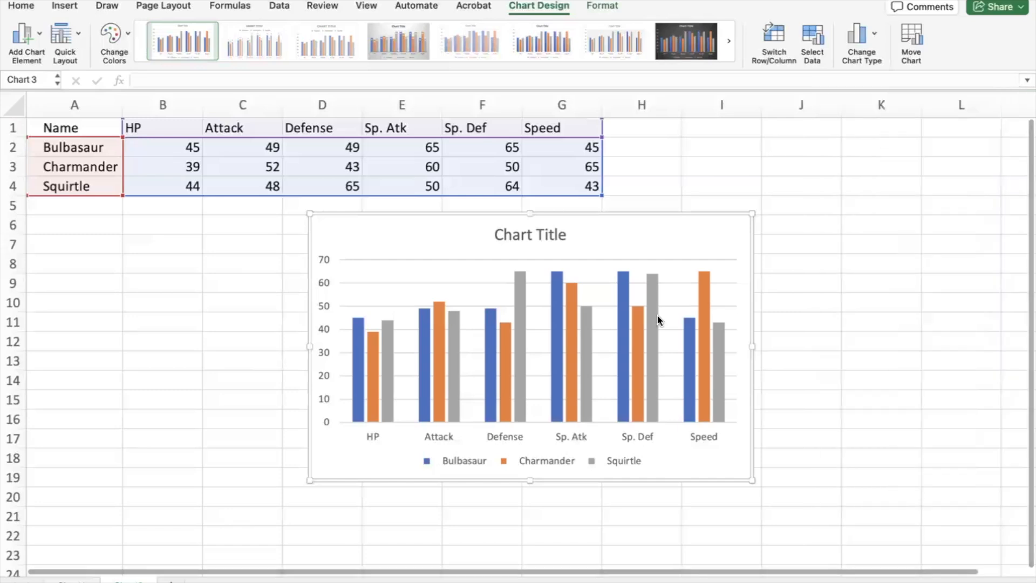
# Set the column chart's series overlap to -10% and gap width to 201% through the data point formatting of Bulbasaur's Defense column.
pyautogui.click(492, 410)
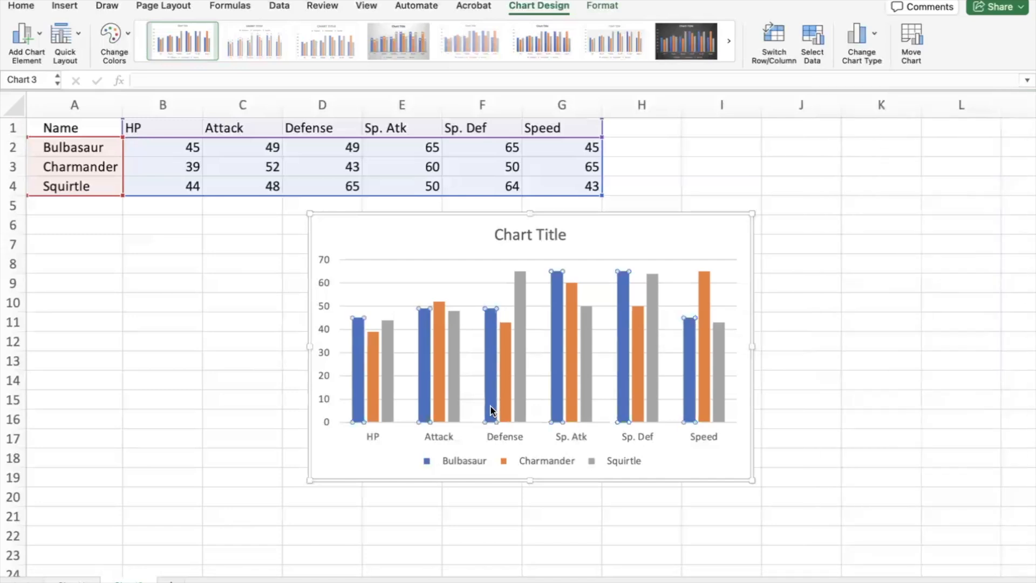
pyautogui.click(491, 410)
pyautogui.doubleClick(492, 410)
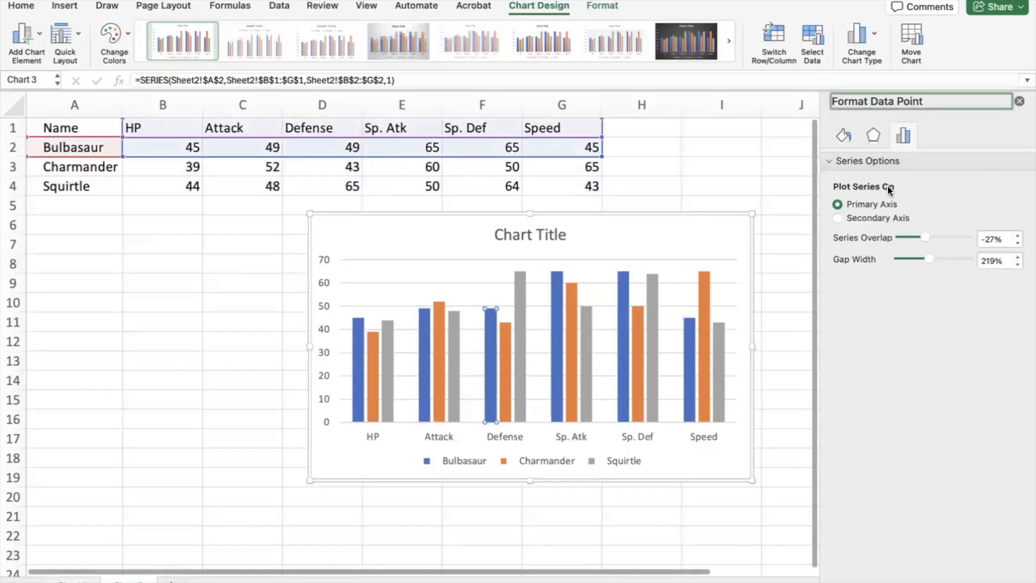
pyautogui.click(830, 160)
pyautogui.click(829, 160)
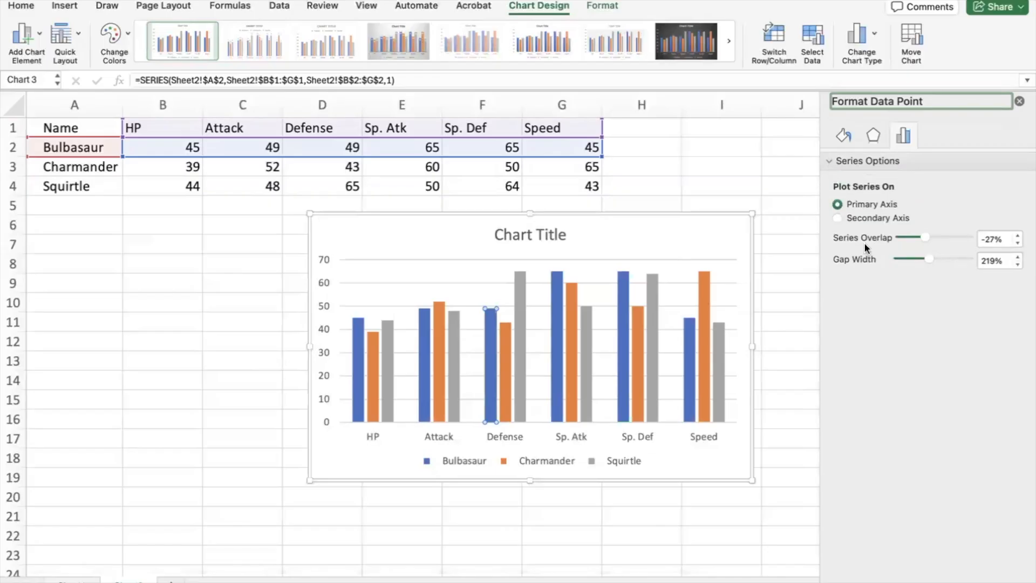
pyautogui.moveTo(924, 257)
pyautogui.mouseDown()
pyautogui.moveTo(909, 257)
pyautogui.moveTo(929, 258)
pyautogui.mouseUp()
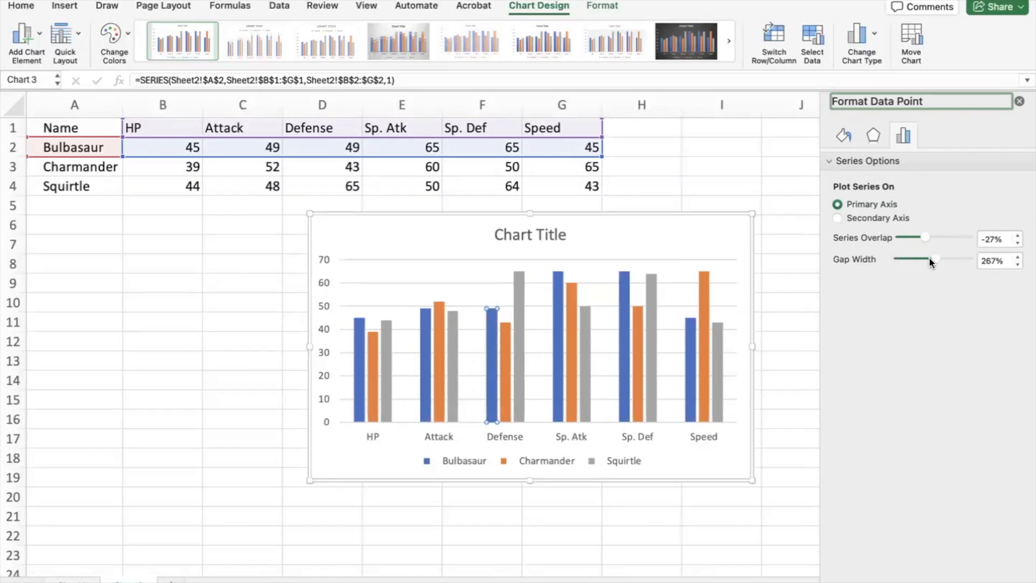
pyautogui.moveTo(930, 262); pyautogui.dragTo(906, 258)
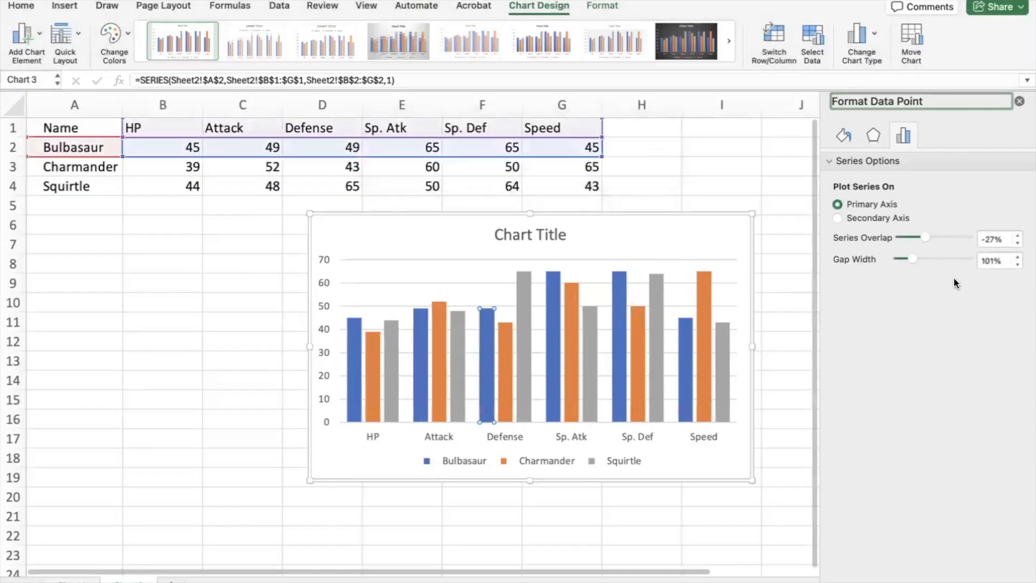
pyautogui.moveTo(917, 238)
pyautogui.mouseDown()
pyautogui.moveTo(939, 238)
pyautogui.moveTo(898, 238)
pyautogui.moveTo(925, 236)
pyautogui.mouseUp()
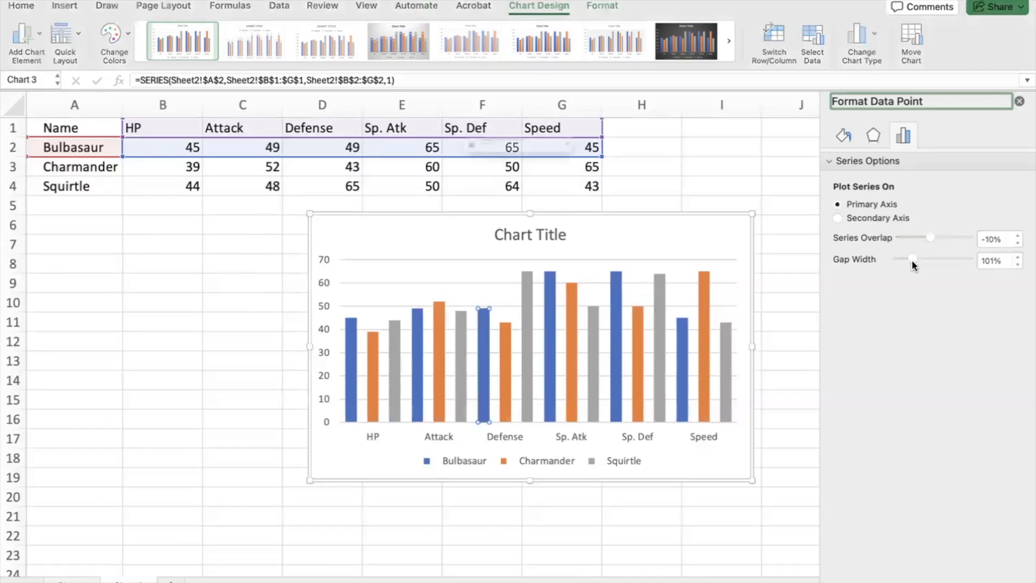
pyautogui.moveTo(911, 261); pyautogui.dragTo(925, 257)
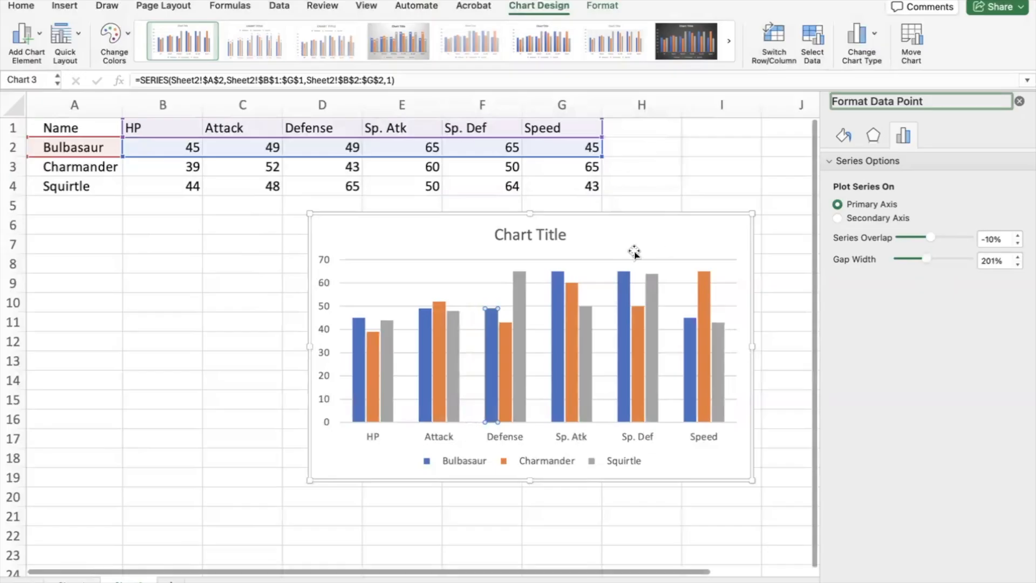
# Look through the effects, fill and border formatting categories for Bulbasaur's Defense column and close the data point formatting.
pyautogui.click(874, 140)
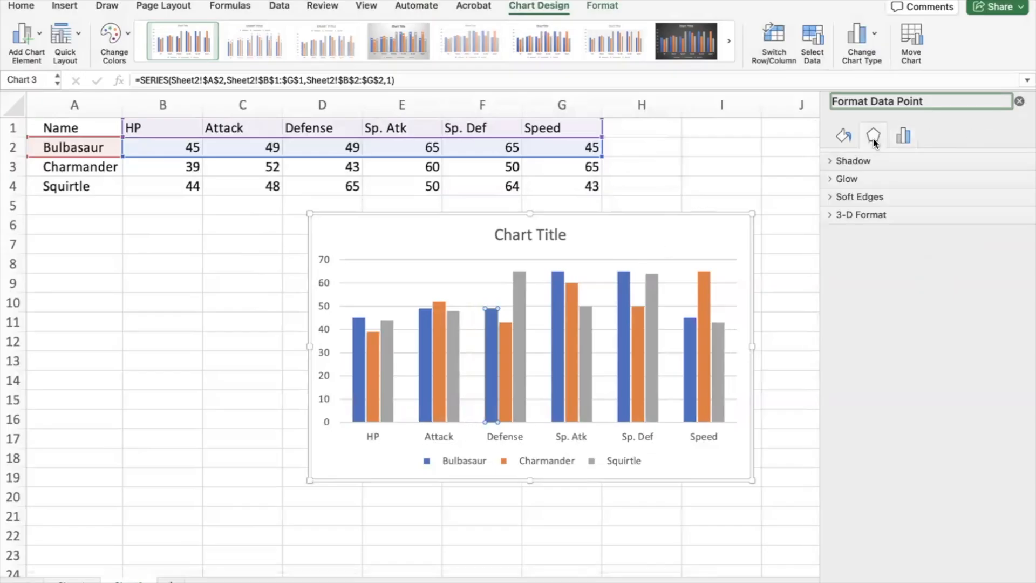
pyautogui.click(841, 136)
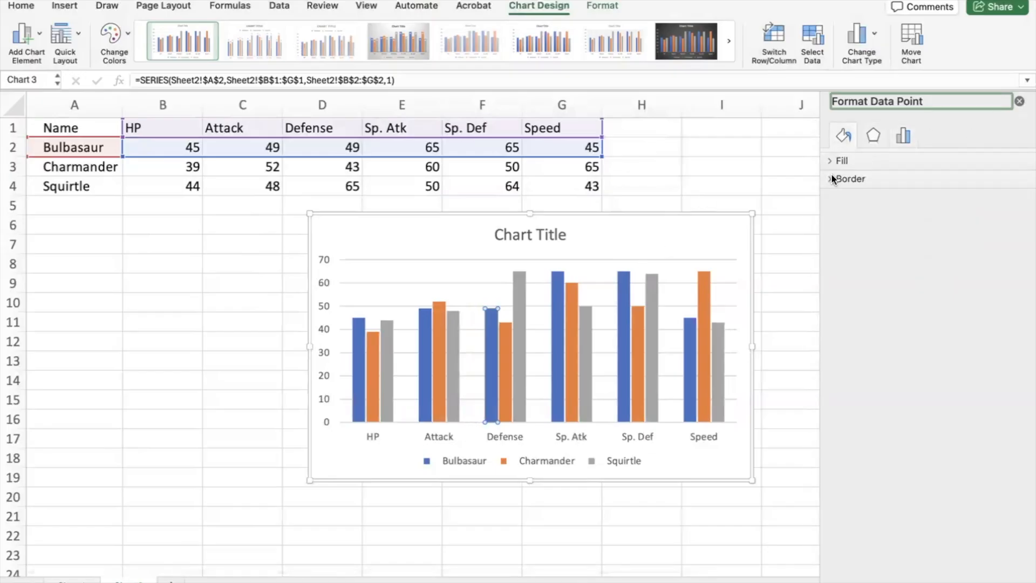
pyautogui.click(1019, 102)
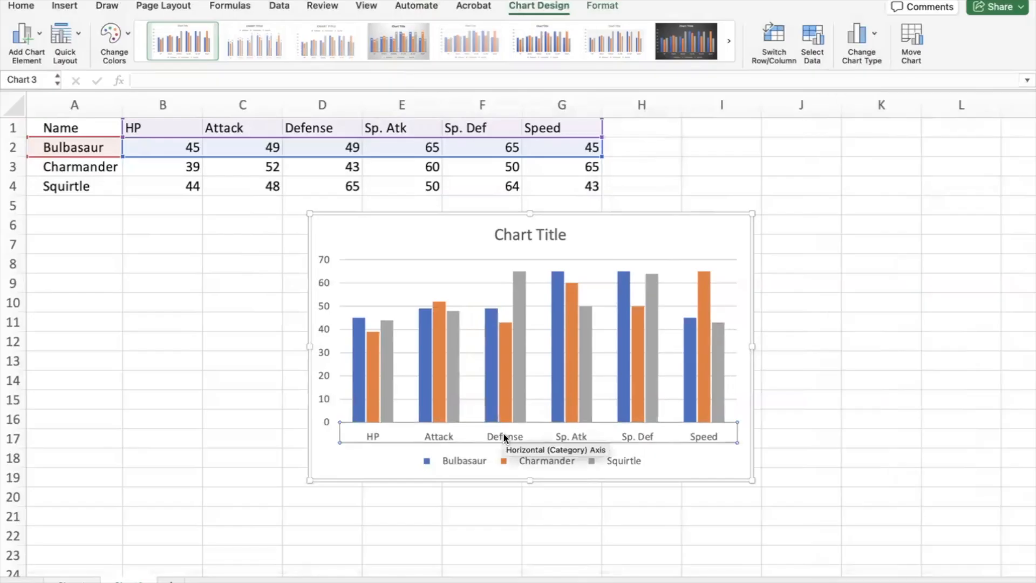
# Open the formatting options of the column chart's horizontal category axis.
pyautogui.click(374, 438)
pyautogui.doubleClick(373, 436)
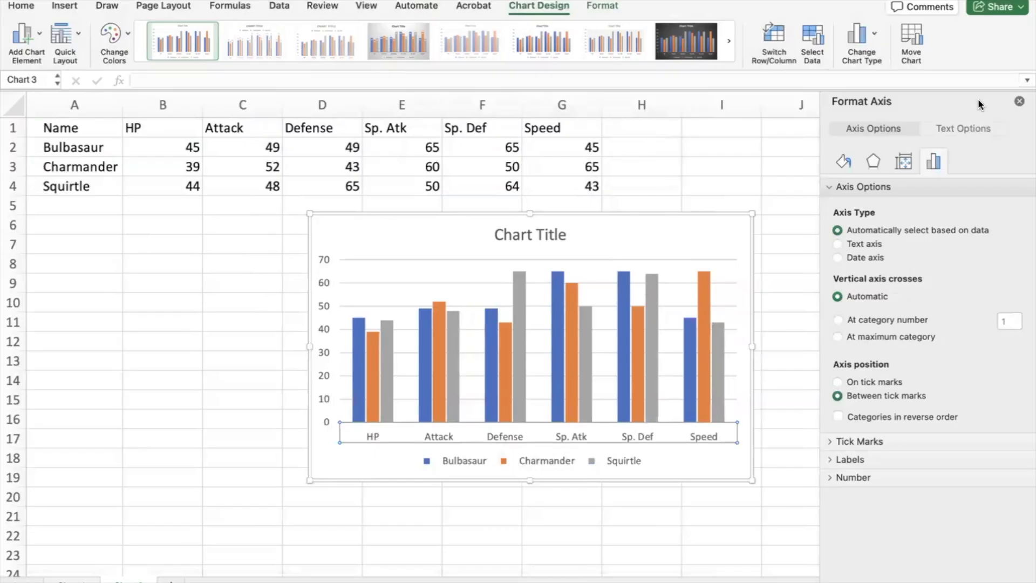
# Apply a solid line text outline to the horizontal category axis labels and close the axis formatting.
pyautogui.click(963, 127)
pyautogui.click(830, 187)
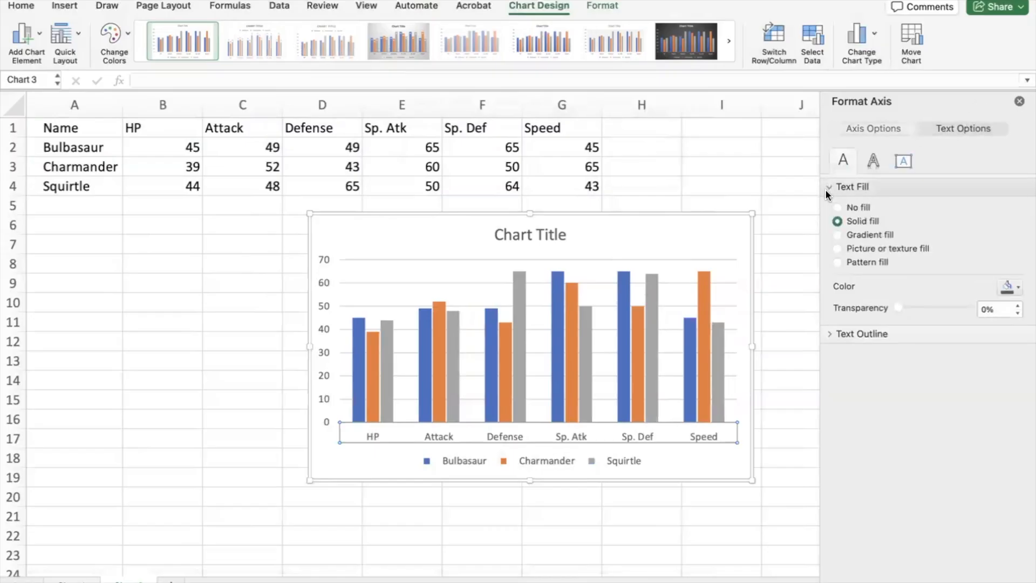
pyautogui.click(829, 335)
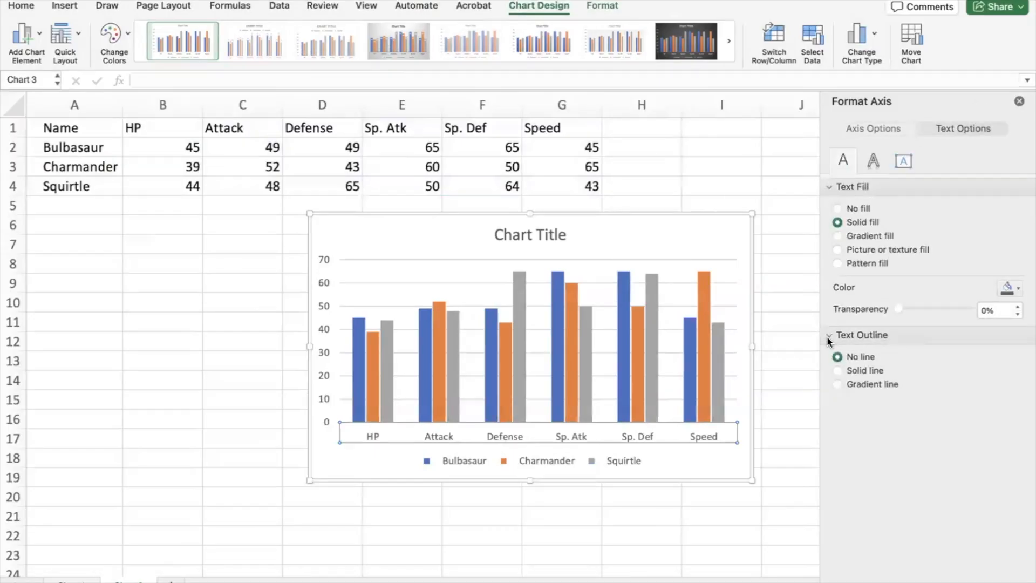
pyautogui.click(836, 369)
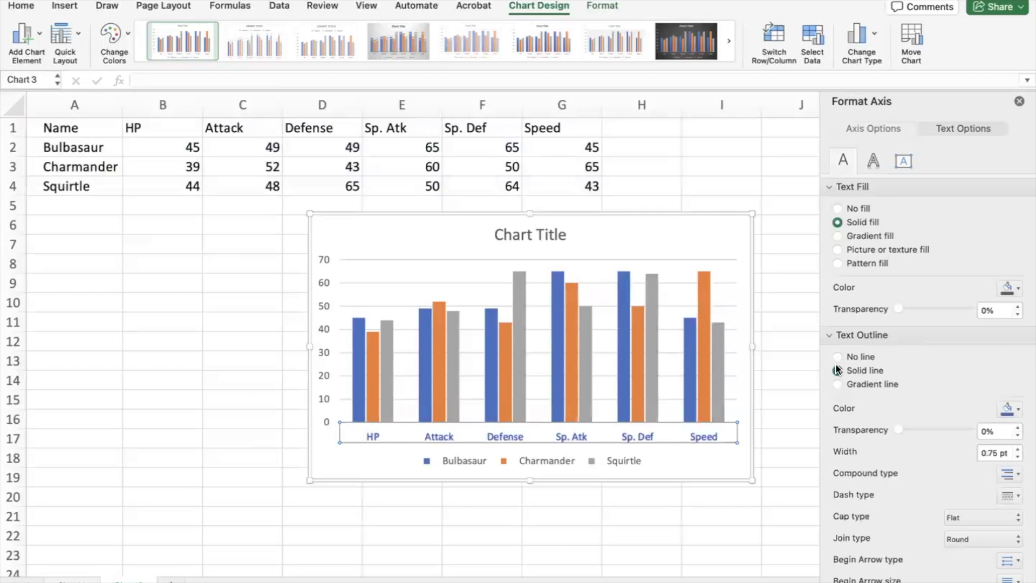
pyautogui.scroll(-2, 922, 493)
pyautogui.scroll(2, 922, 493)
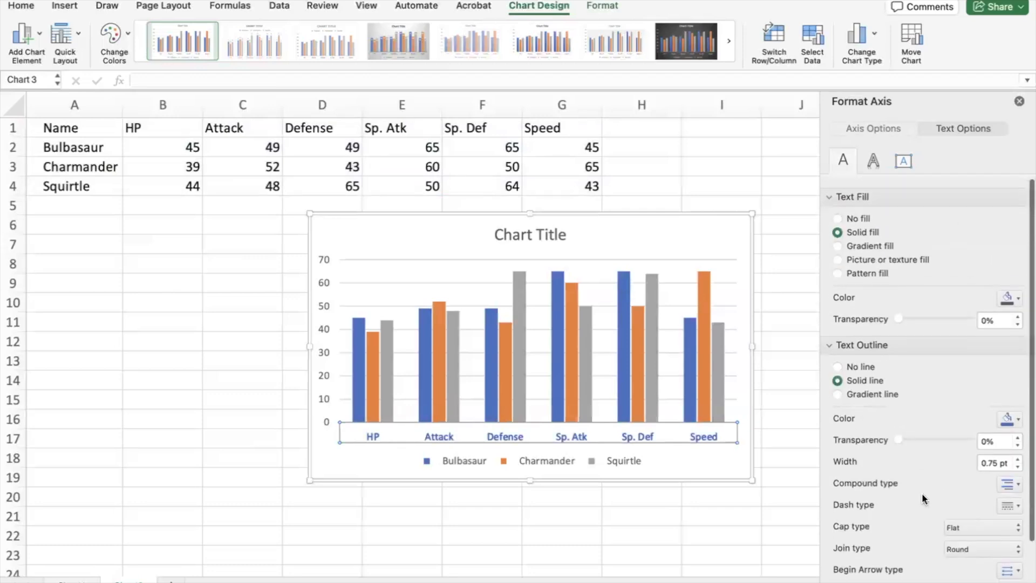
pyautogui.click(1019, 101)
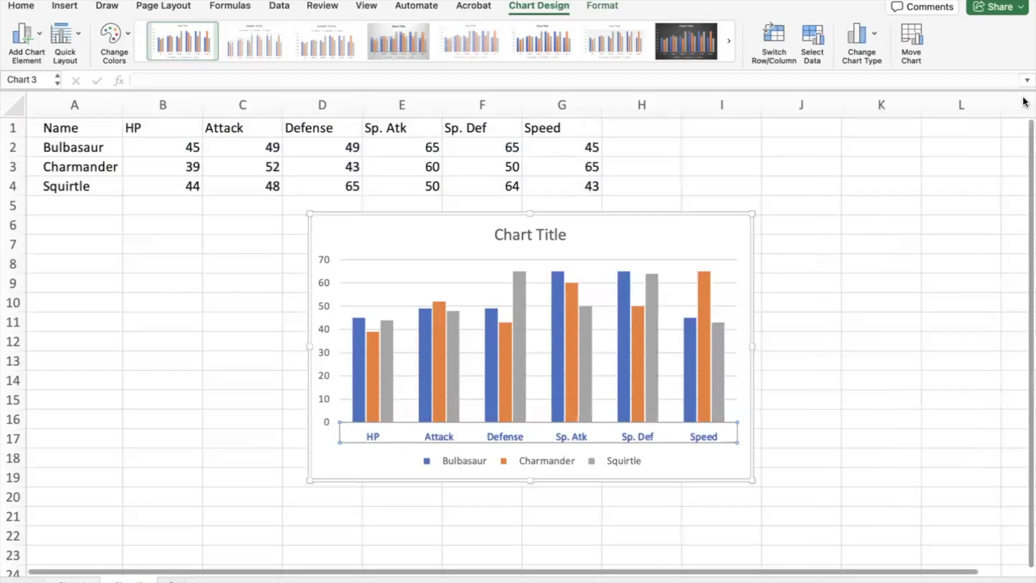
# Change the column chart's title to "Pokemon Stats" and close the title formatting.
pyautogui.click(527, 234)
pyautogui.doubleClick(527, 234)
pyautogui.doubleClick(520, 235)
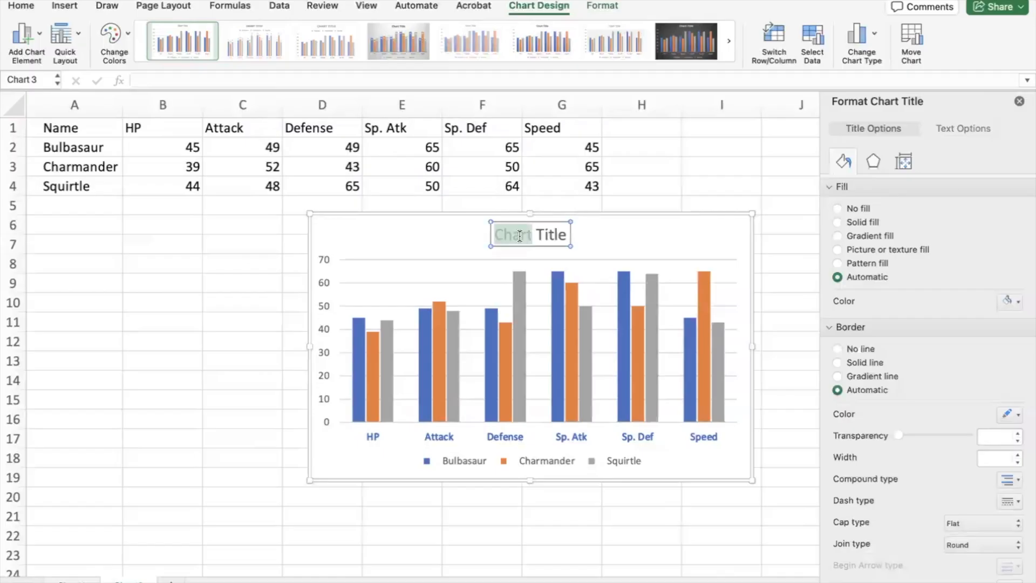
pyautogui.tripleClick(519, 235)
pyautogui.write('Pok')
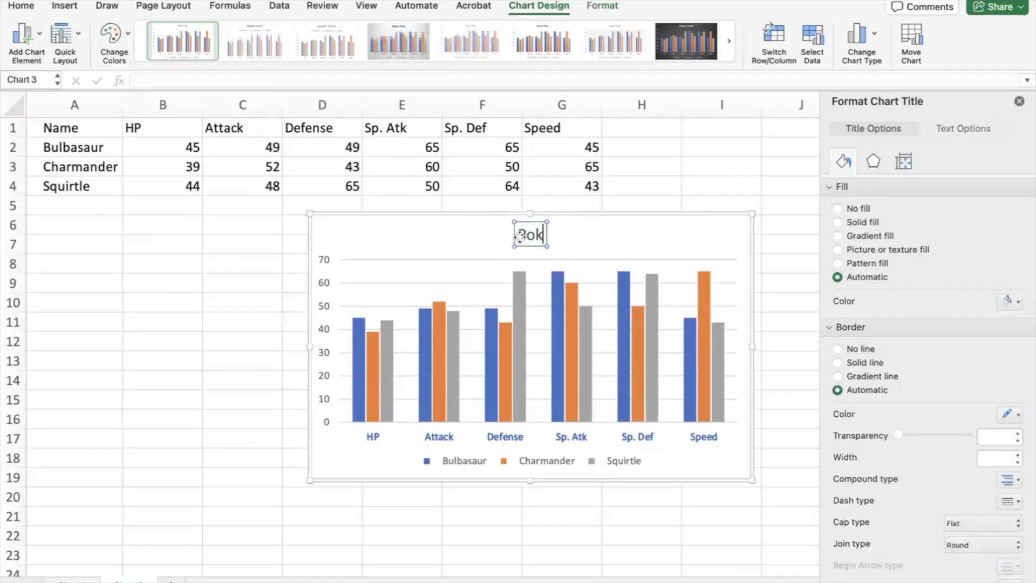
pyautogui.write('emon Stat')
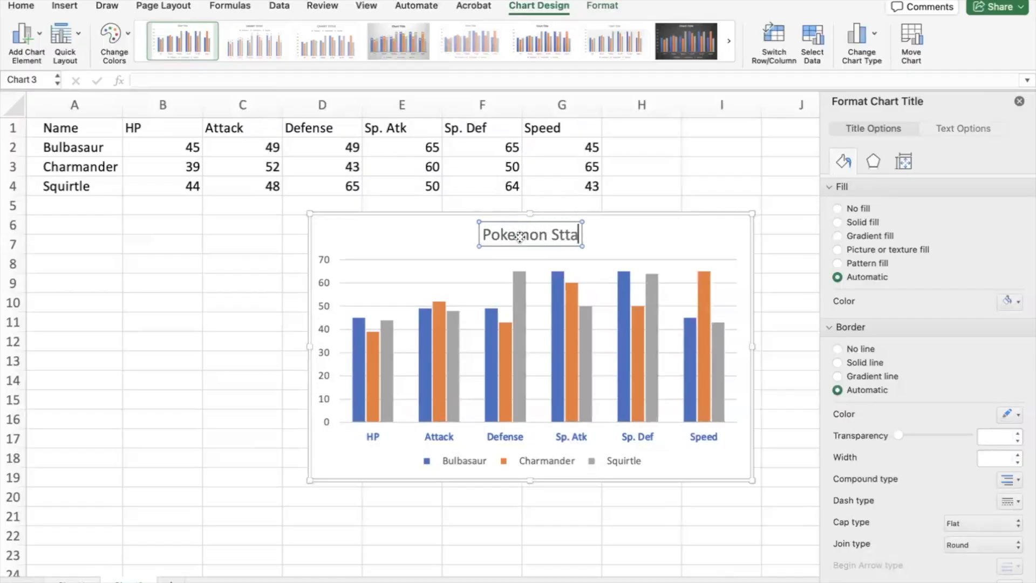
pyautogui.write('s')
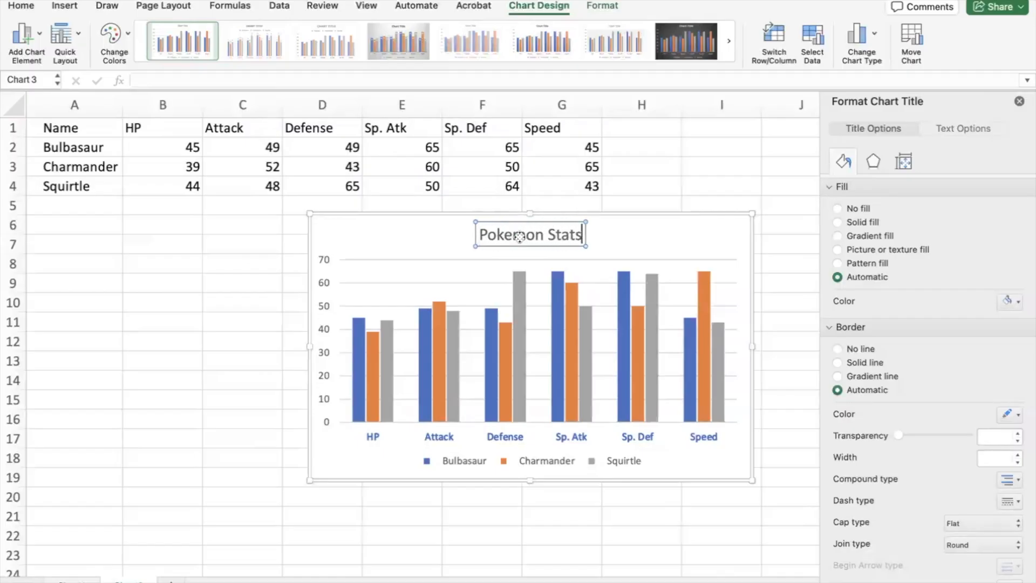
pyautogui.click(1020, 102)
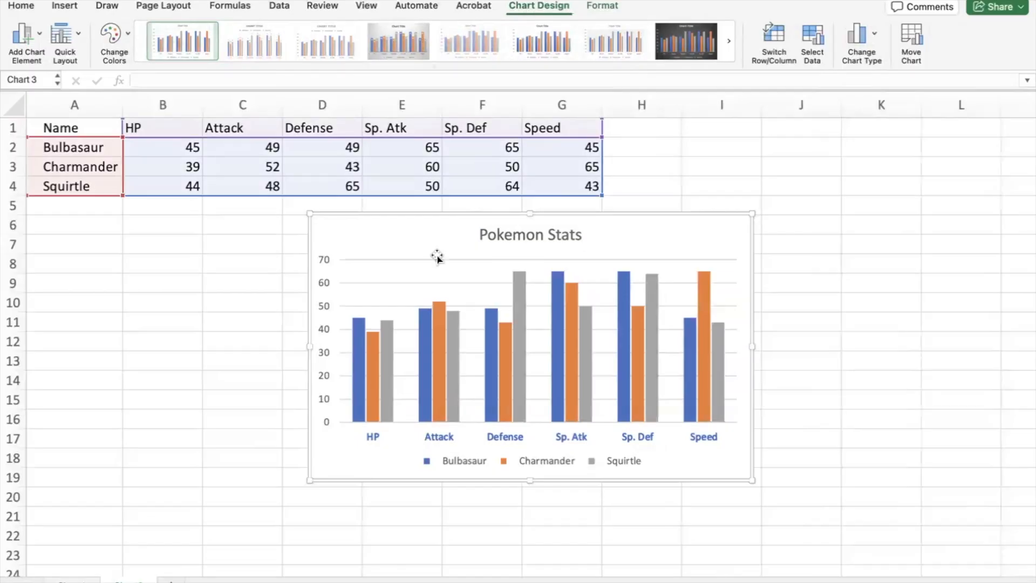
pyautogui.click(410, 225)
pyautogui.click(172, 294)
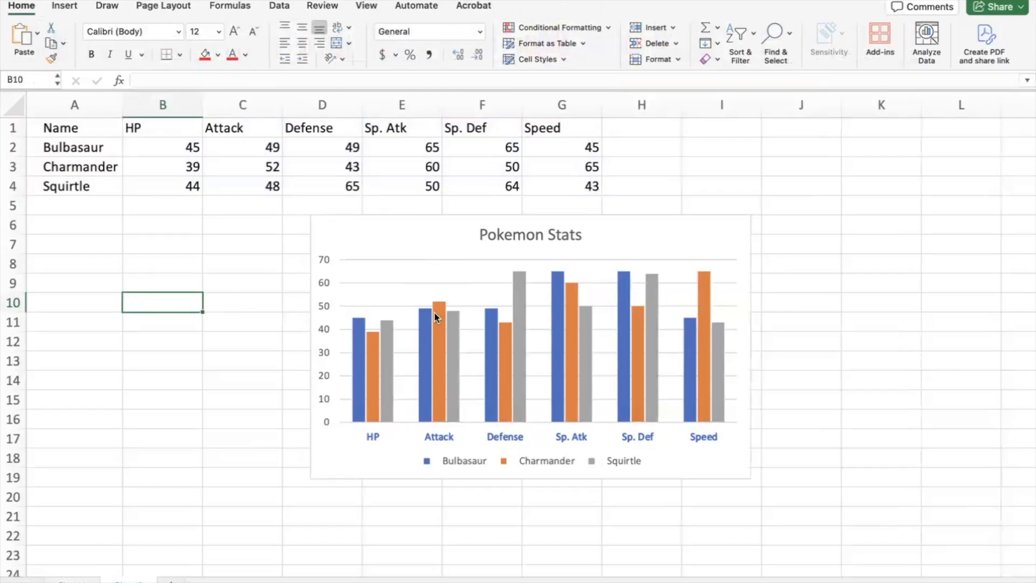
pyautogui.click(414, 247)
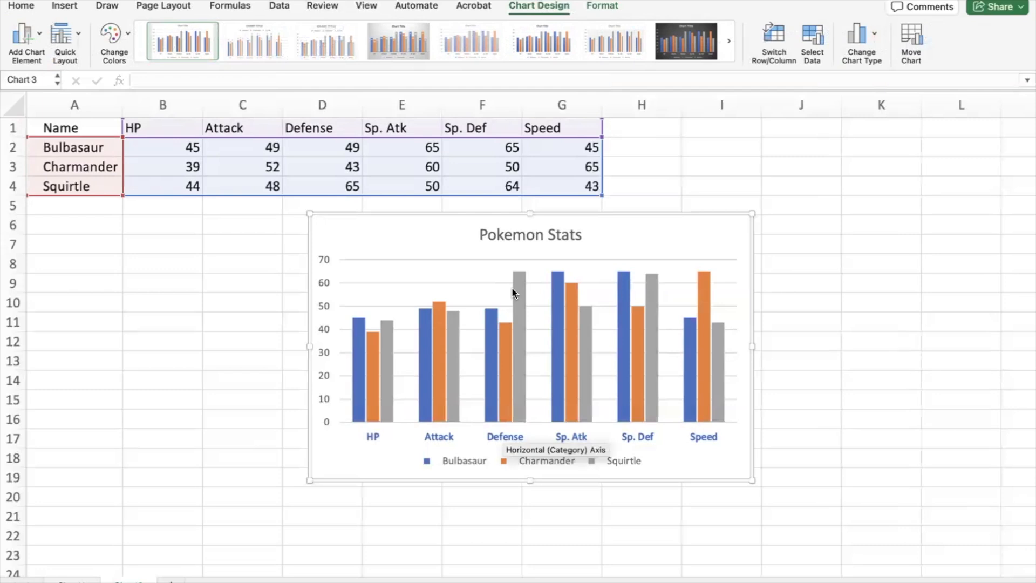
pyautogui.click(604, 6)
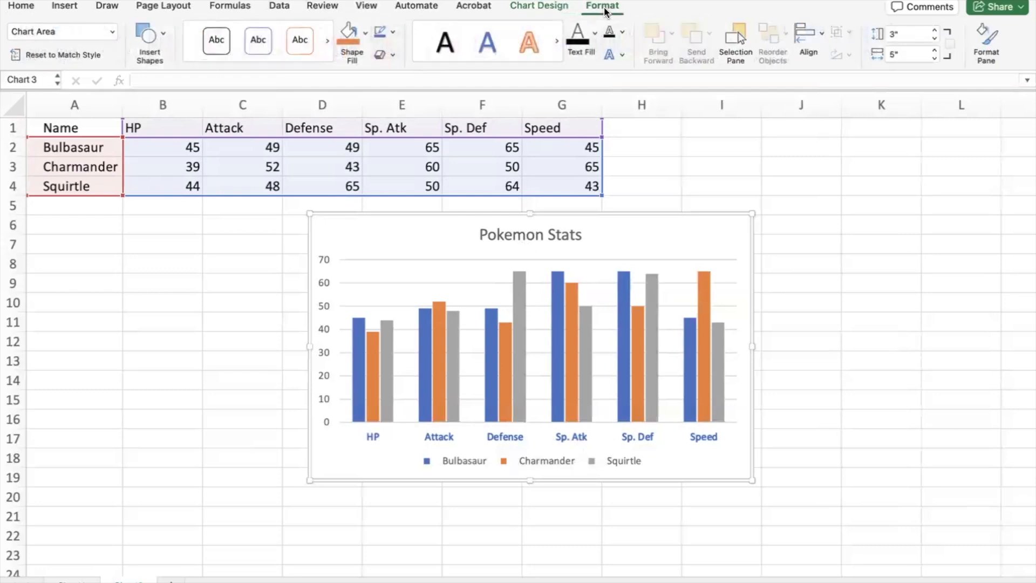
pyautogui.click(538, 6)
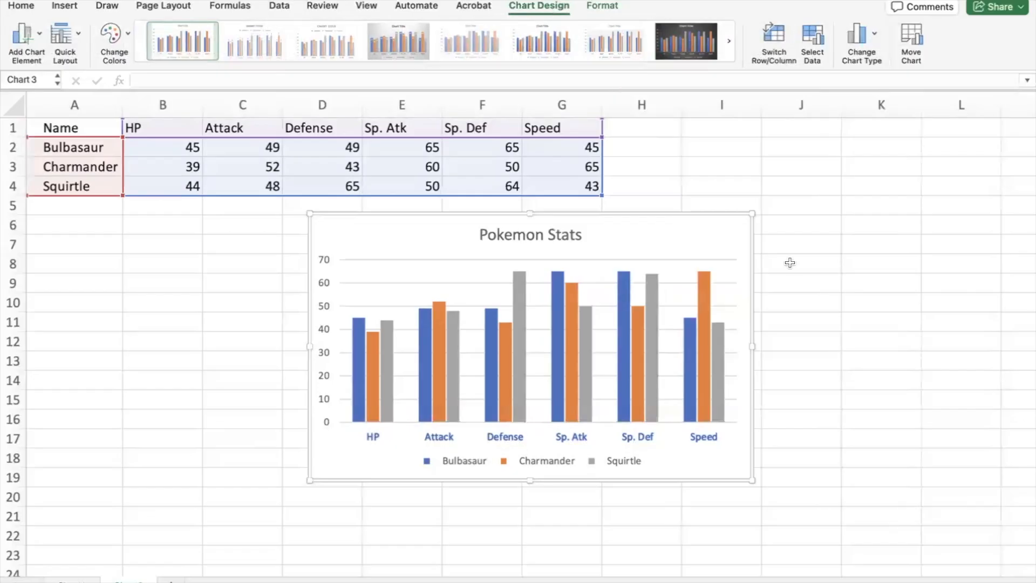
pyautogui.click(876, 281)
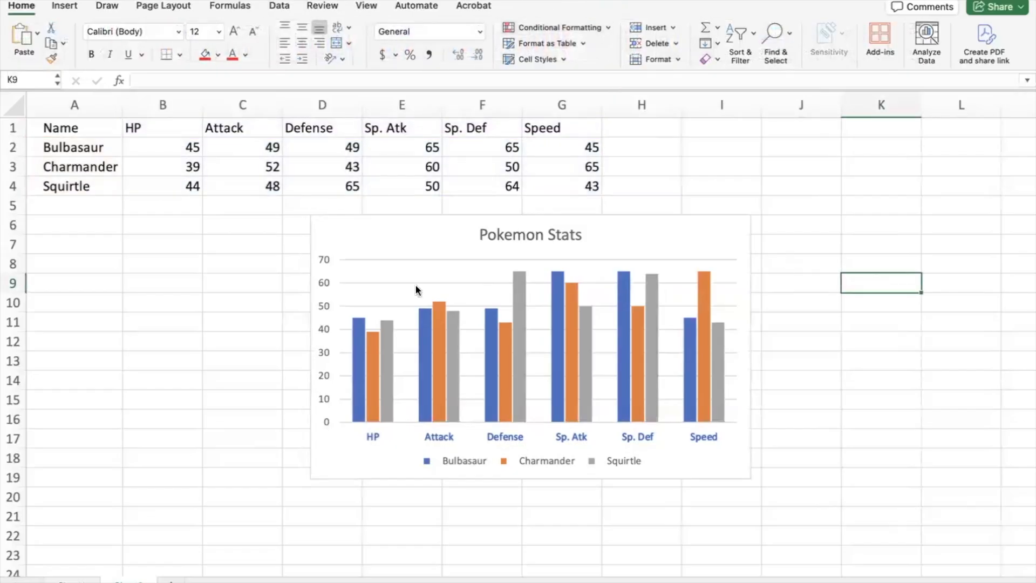
# Place the column chart's legend on the right side of the chart and select it.
pyautogui.click(402, 244)
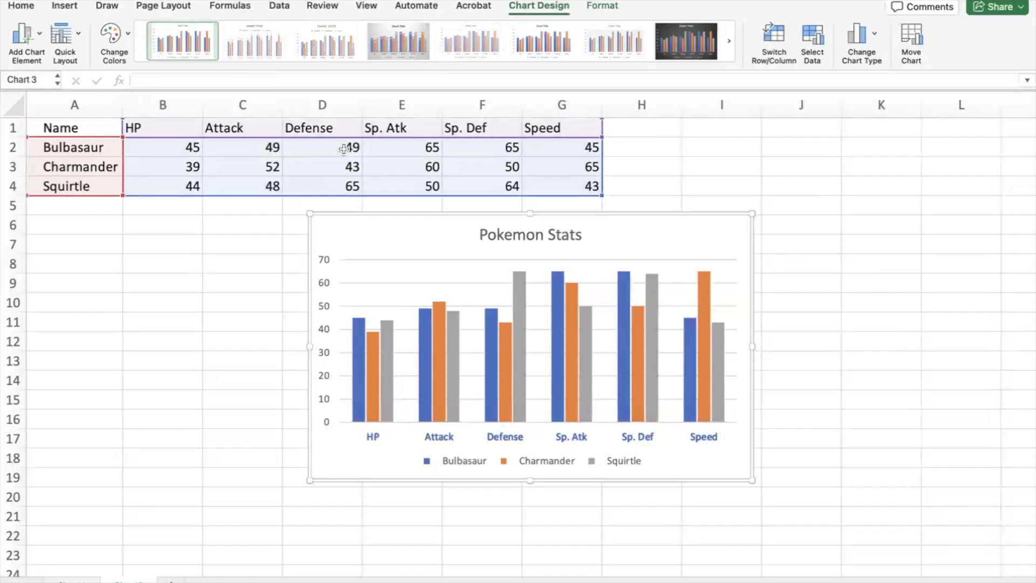
pyautogui.click(40, 35)
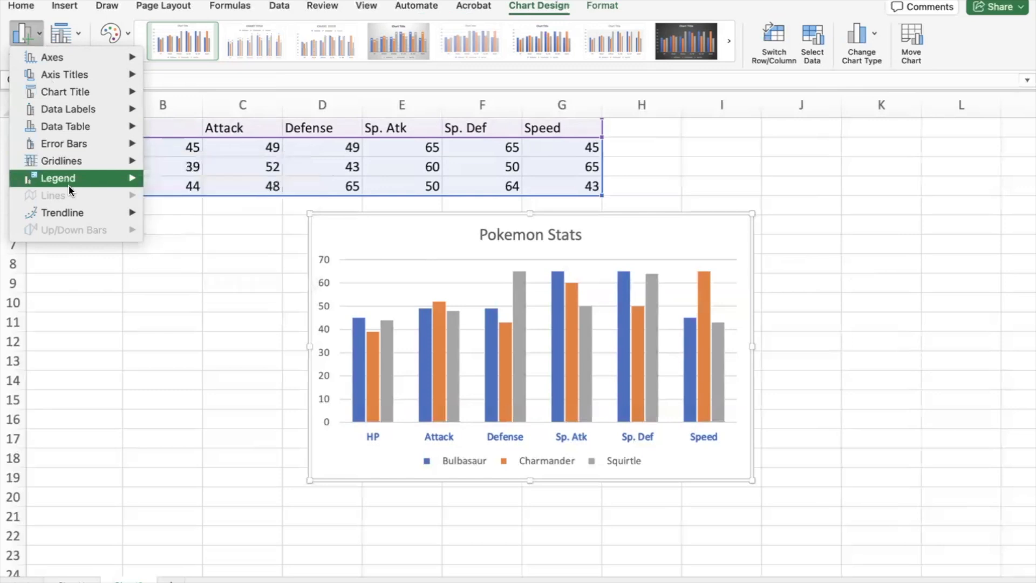
pyautogui.moveTo(69, 185)
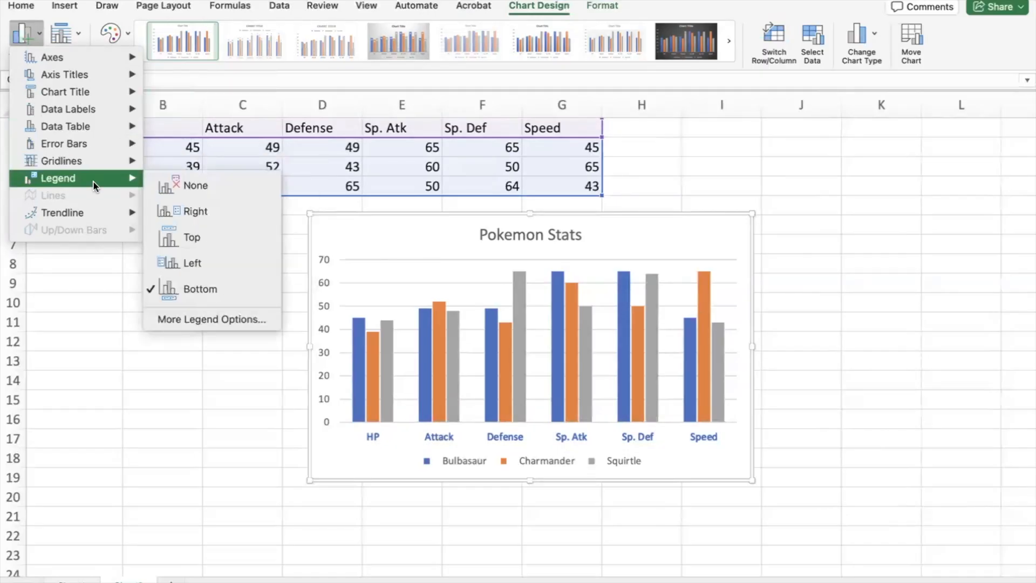
pyautogui.click(169, 212)
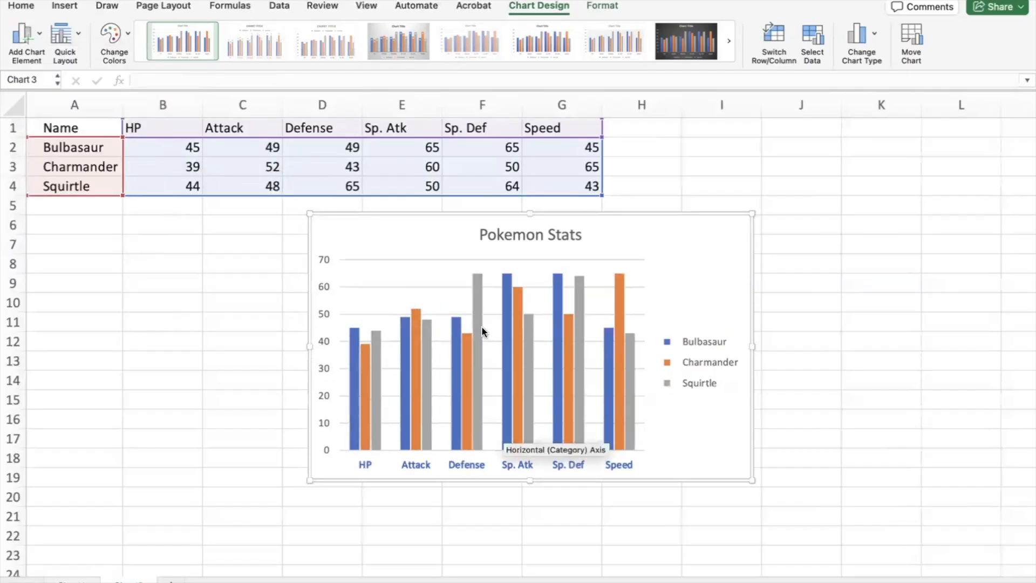
pyautogui.click(706, 393)
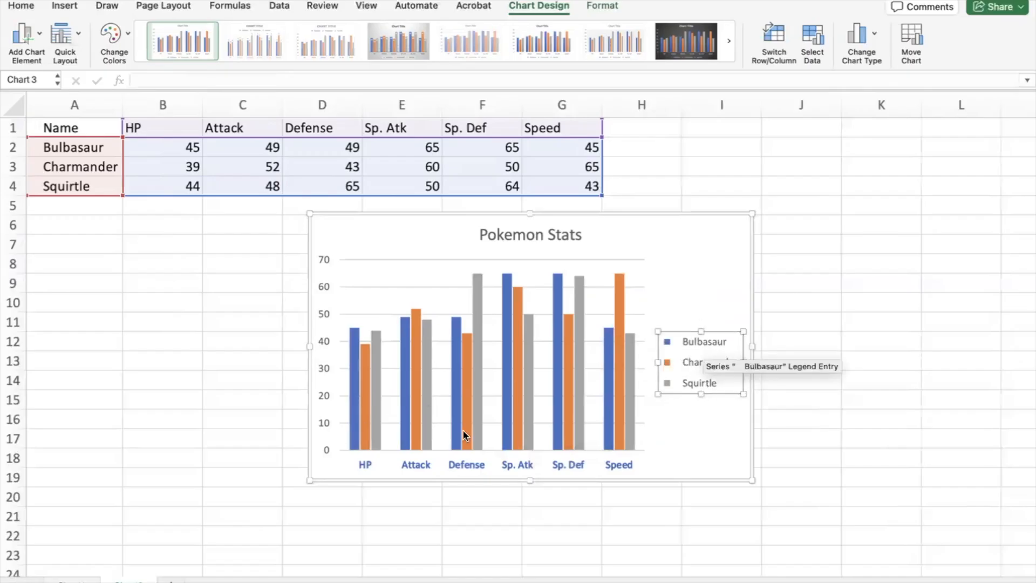
# Move the column chart's legend to the left side of the chart.
pyautogui.moveTo(463, 430)
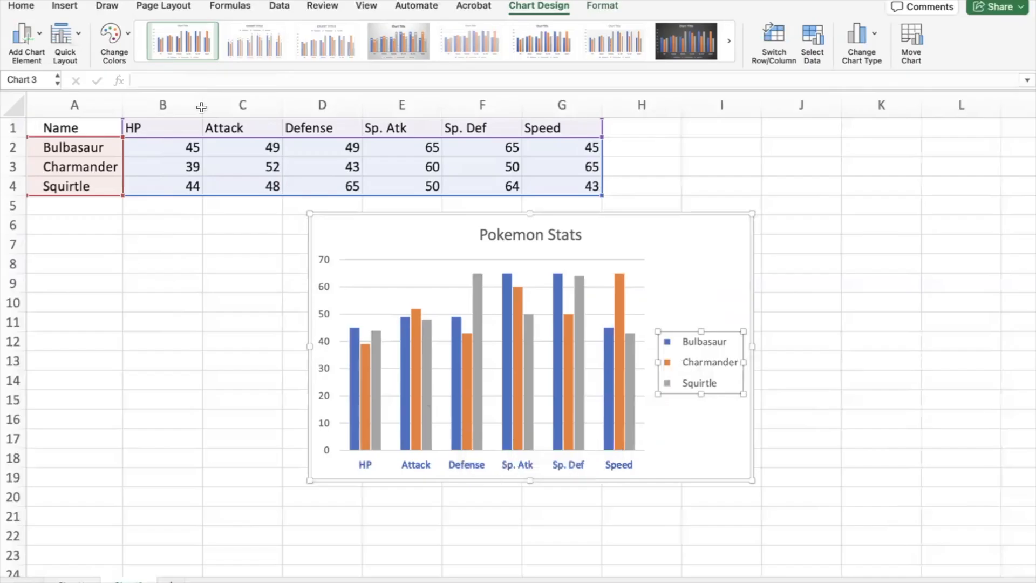
pyautogui.click(36, 45)
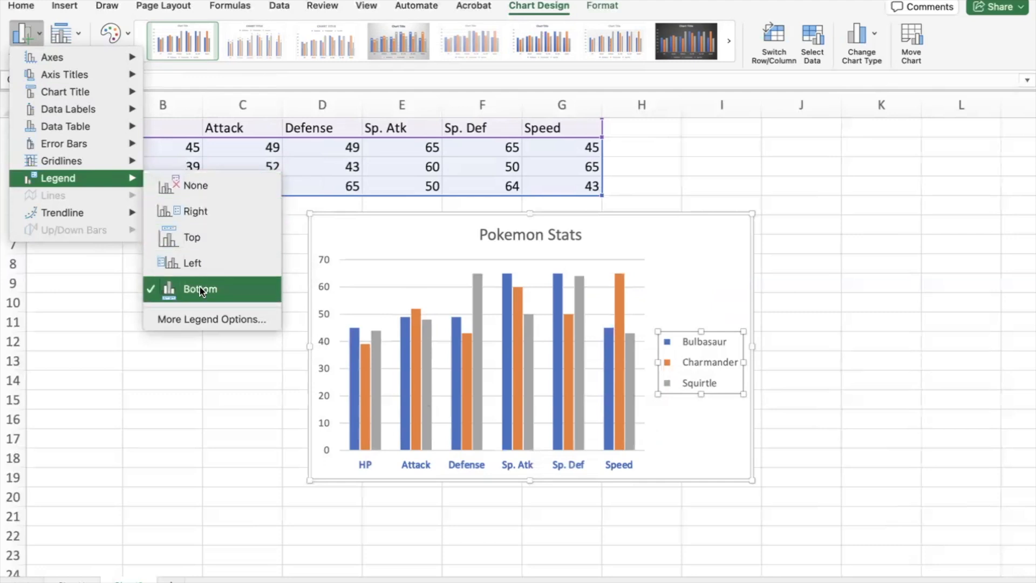
pyautogui.click(212, 269)
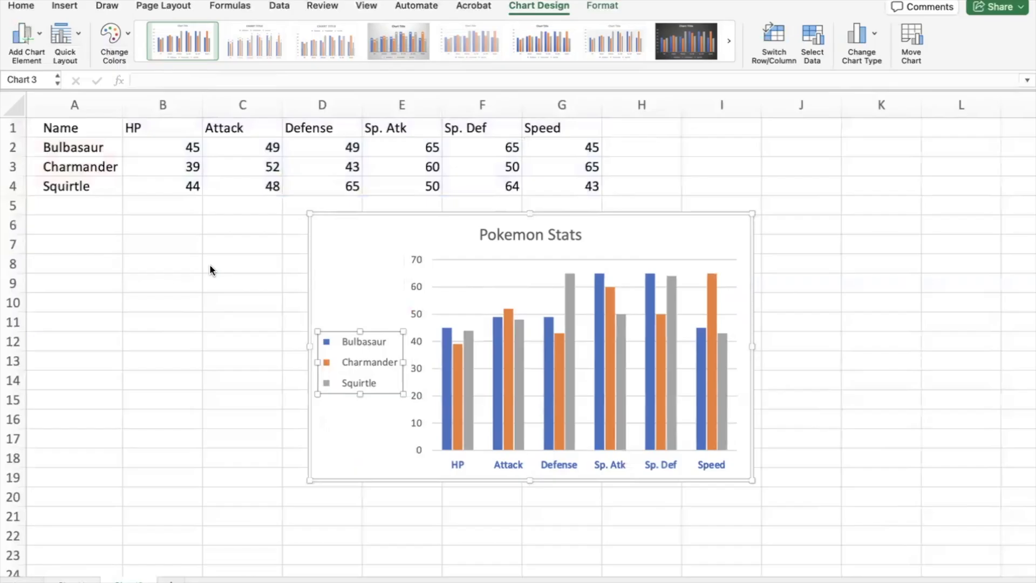
# Position the column chart's legend at the top, beneath the chart title.
pyautogui.click(66, 34)
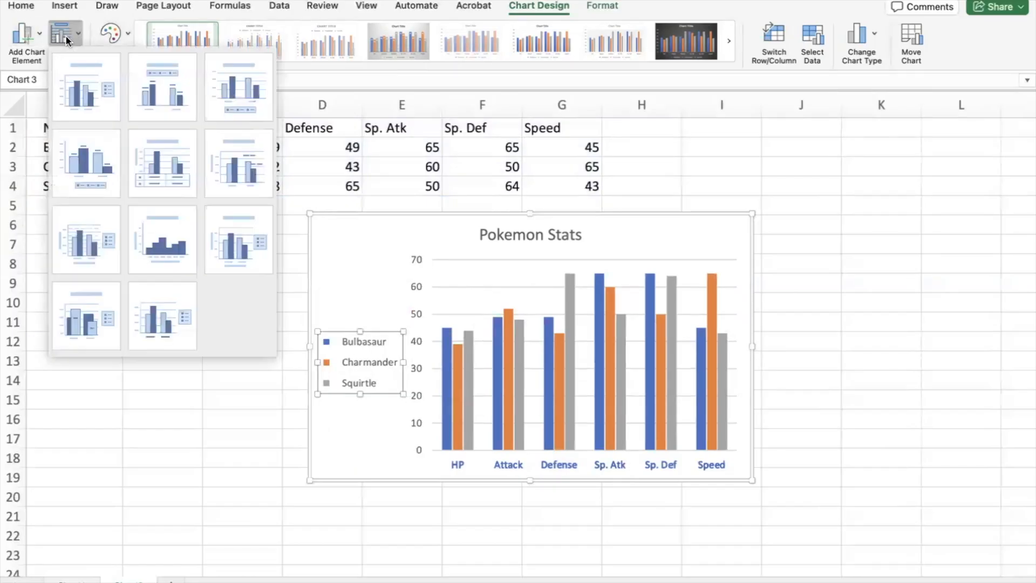
pyautogui.click(34, 32)
pyautogui.click(35, 32)
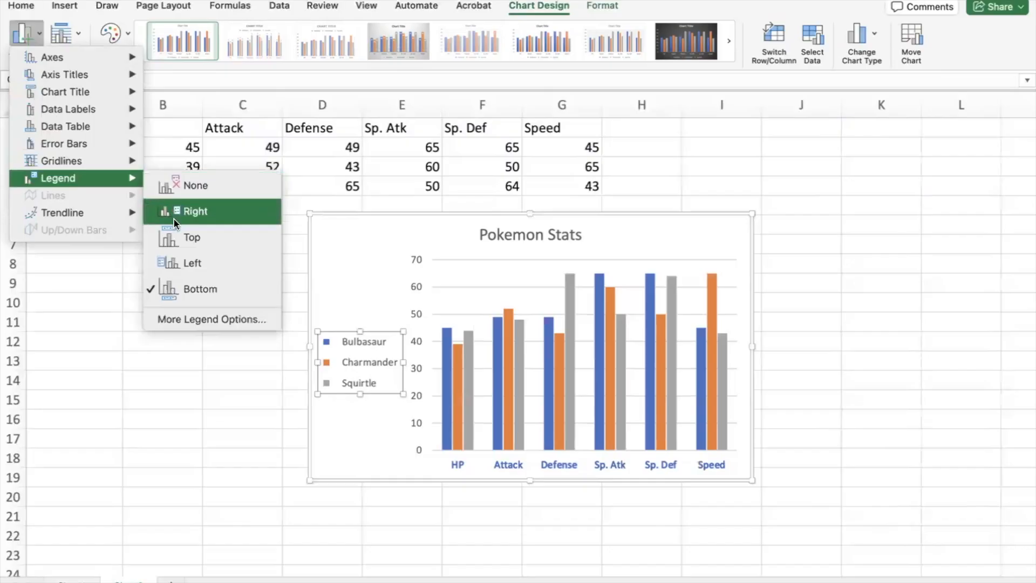
pyautogui.click(182, 234)
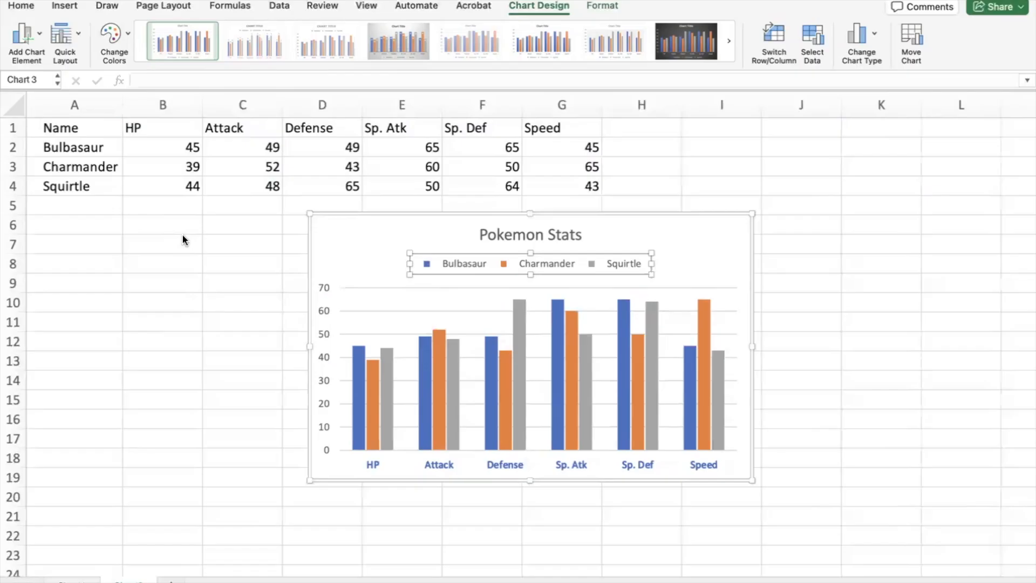
# Add a primary horizontal axis title to the column chart.
pyautogui.click(42, 43)
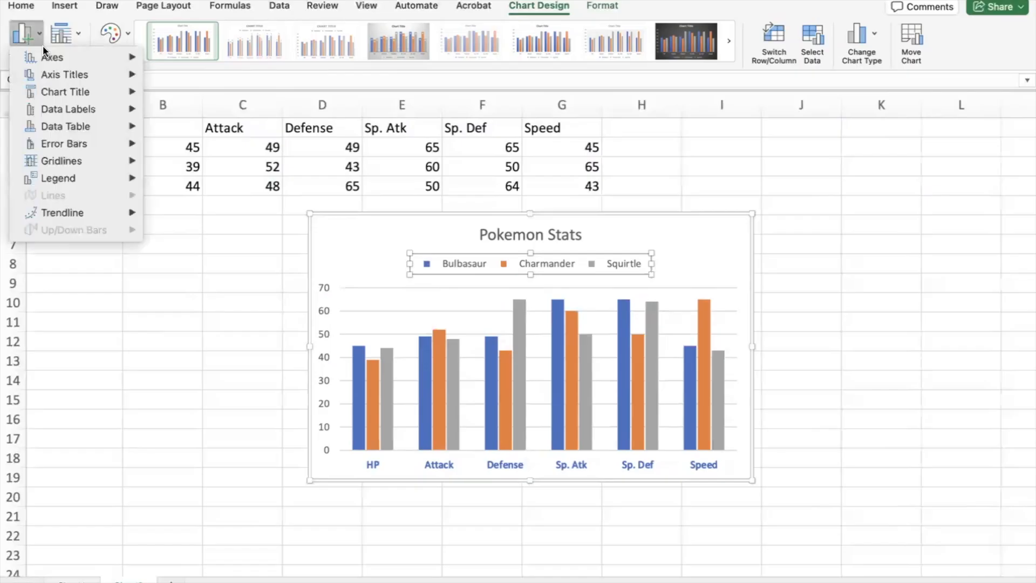
pyautogui.moveTo(54, 145)
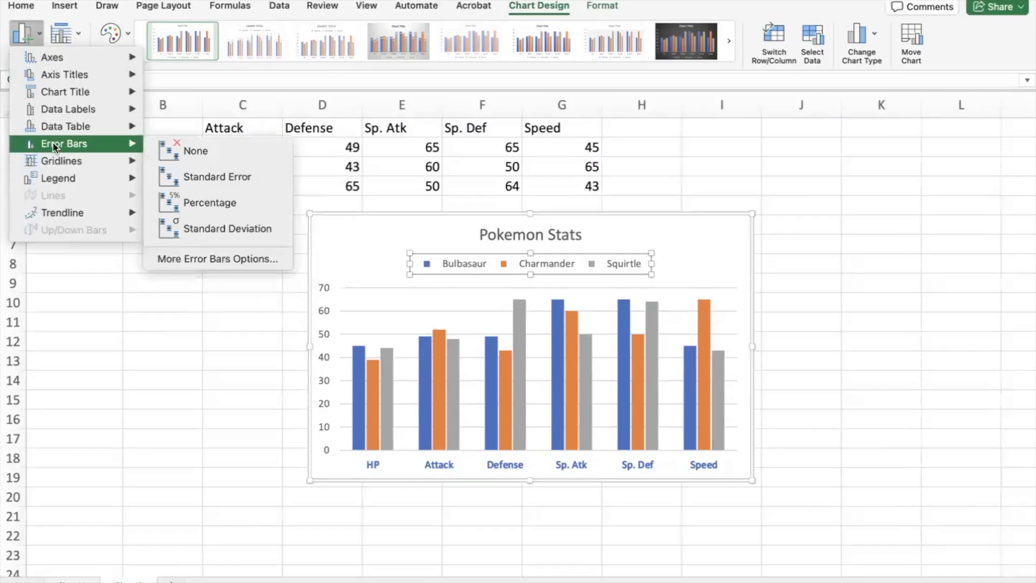
pyautogui.moveTo(58, 92)
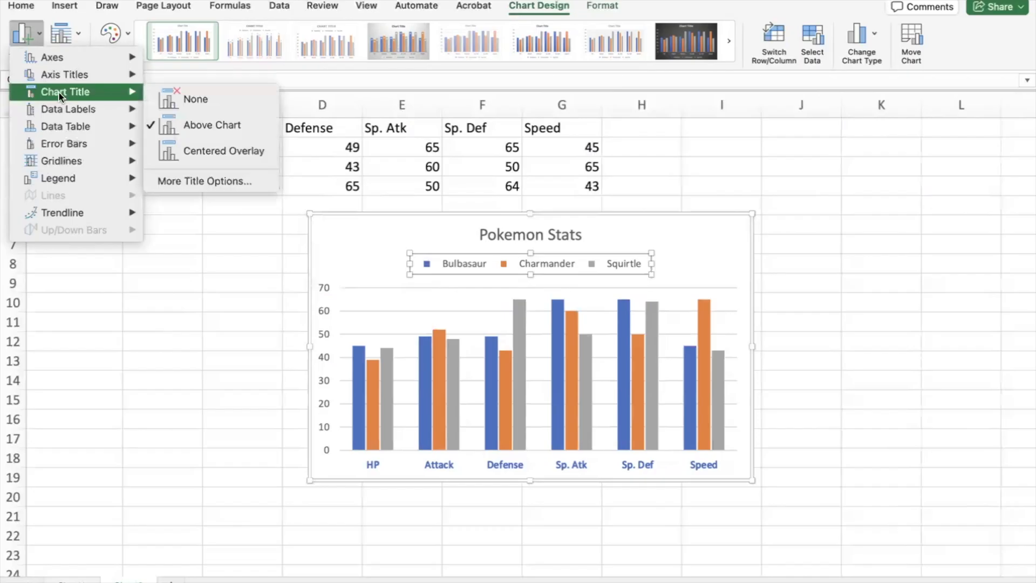
pyautogui.moveTo(66, 72)
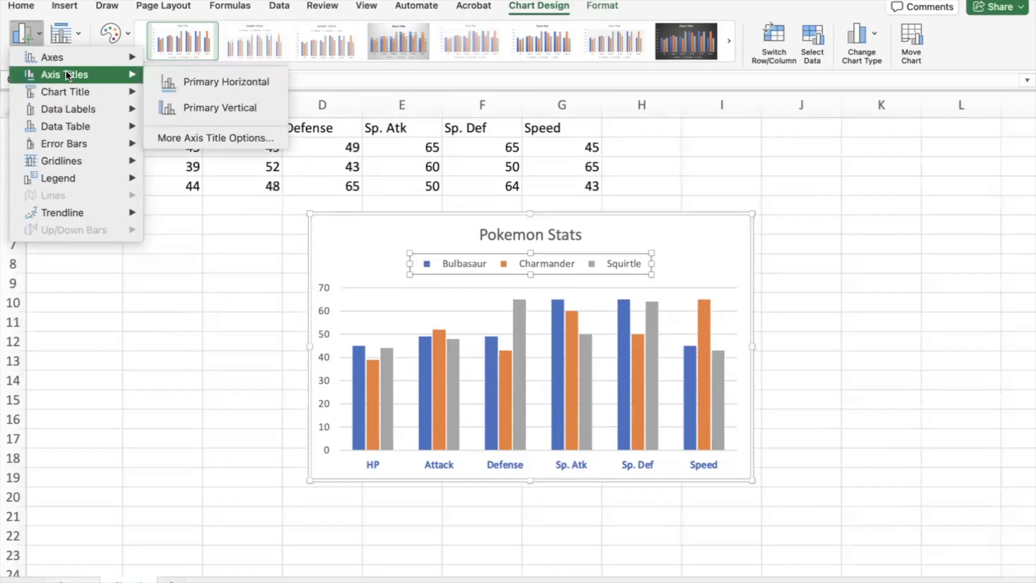
pyautogui.click(216, 85)
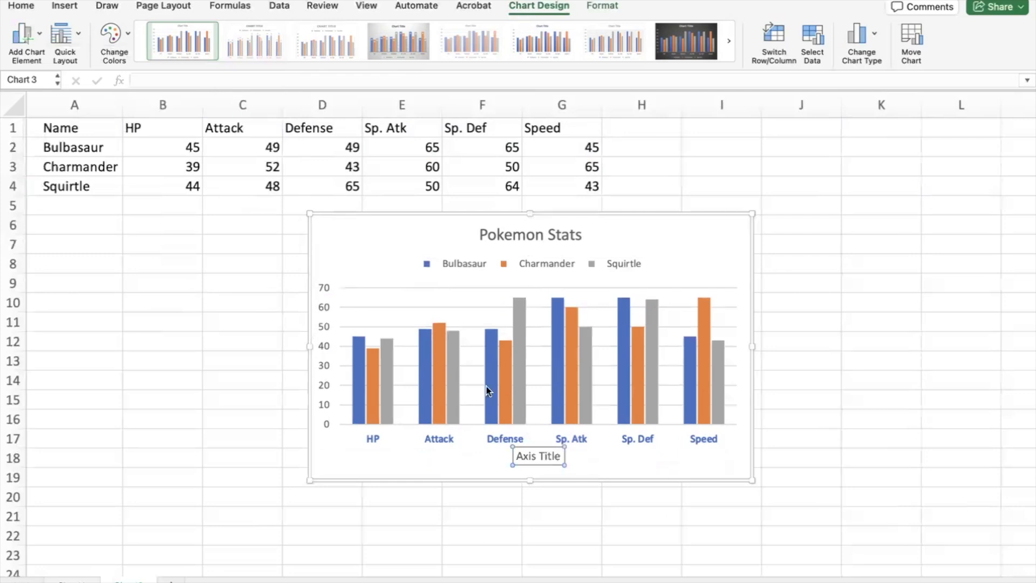
# Replace the horizontal axis title's placeholder text with "Pokemon Activities".
pyautogui.click(545, 456)
pyautogui.doubleClick(547, 455)
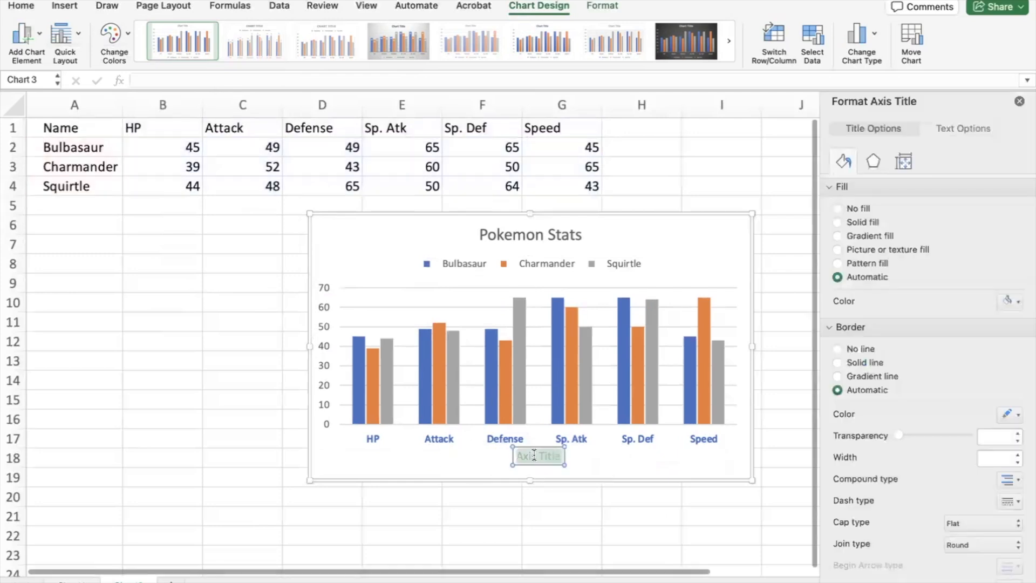
pyautogui.write('Poke')
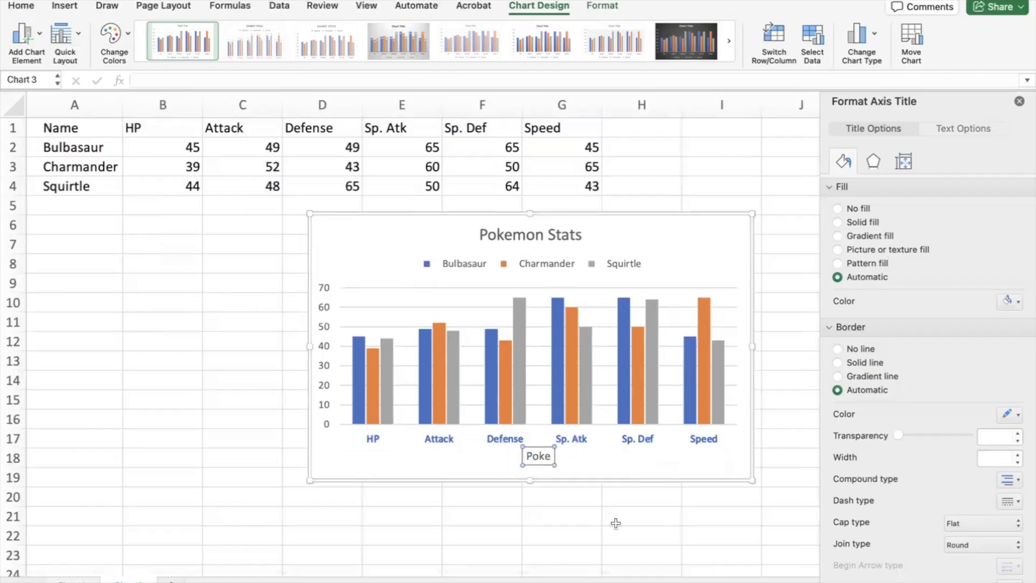
pyautogui.write('mon Score')
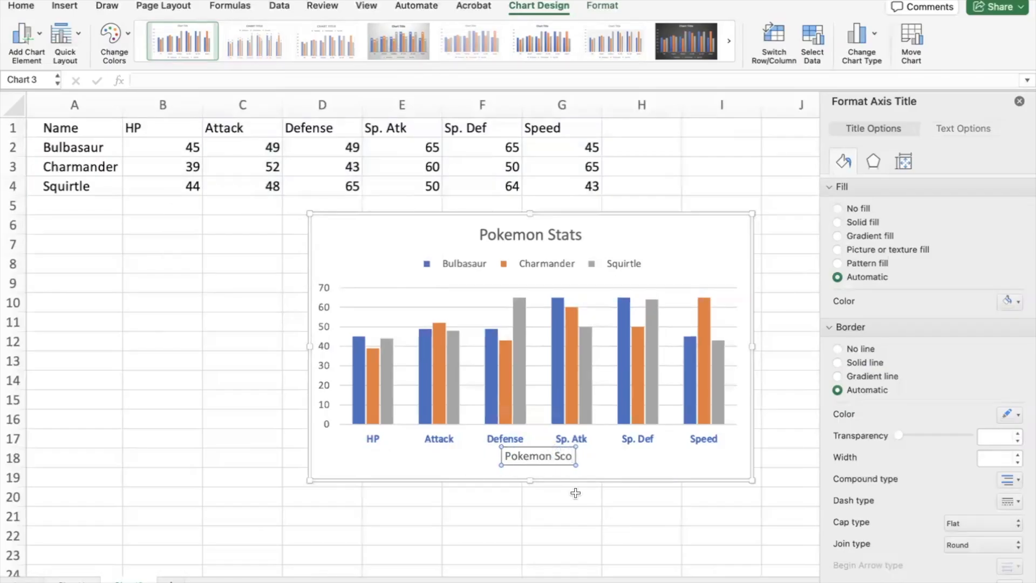
pyautogui.press('BackSpace')
pyautogui.press('BackSpace')
pyautogui.press('BackSpace')
pyautogui.press('BackSpace')
pyautogui.press('BackSpace')
pyautogui.press('BackSpace')
pyautogui.press('BackSpace')
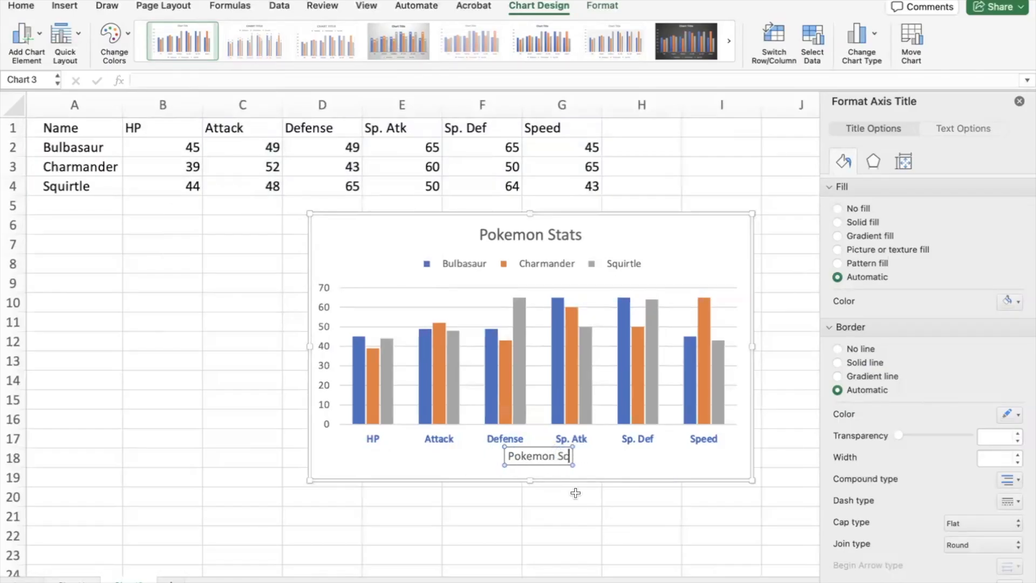
pyautogui.write('n St')
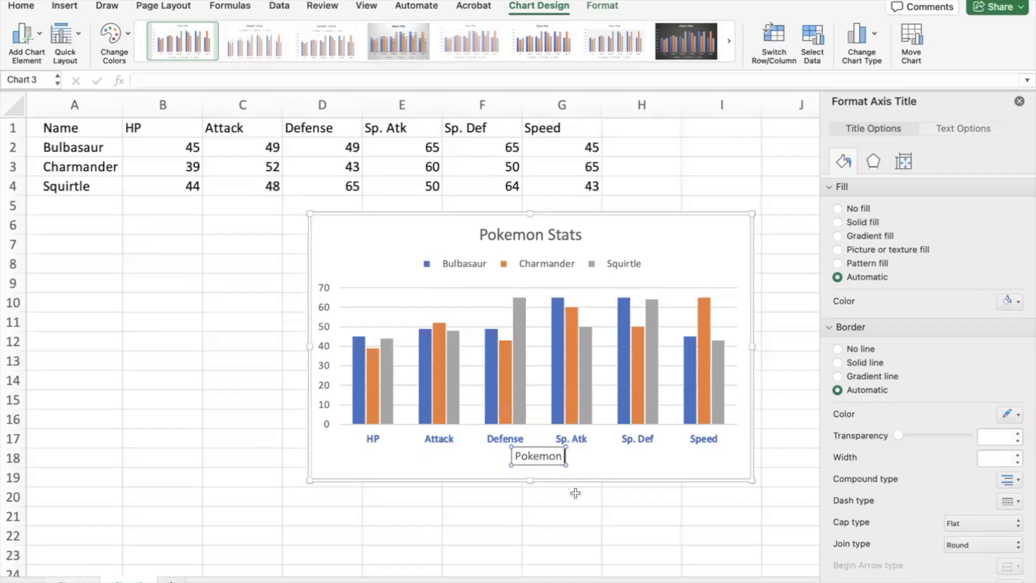
pyautogui.press('BackSpace')
pyautogui.press('BackSpace')
pyautogui.write('Adtivities')
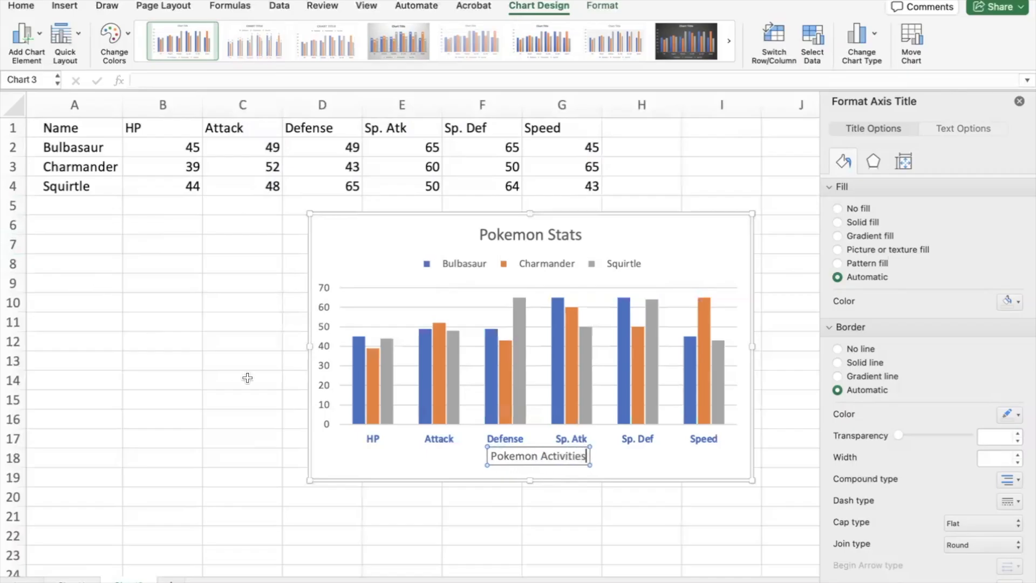
# Change the horizontal axis title's wording to "Pokemon Skills".
pyautogui.press('BackSpace')
pyautogui.press('BackSpace')
pyautogui.press('BackSpace')
pyautogui.press('BackSpace')
pyautogui.press('BackSpace')
pyautogui.press('BackSpace')
pyautogui.press('BackSpace')
pyautogui.press('BackSpace')
pyautogui.press('BackSpace')
pyautogui.press('BackSpace')
pyautogui.write('Skills')
pyautogui.click(211, 381)
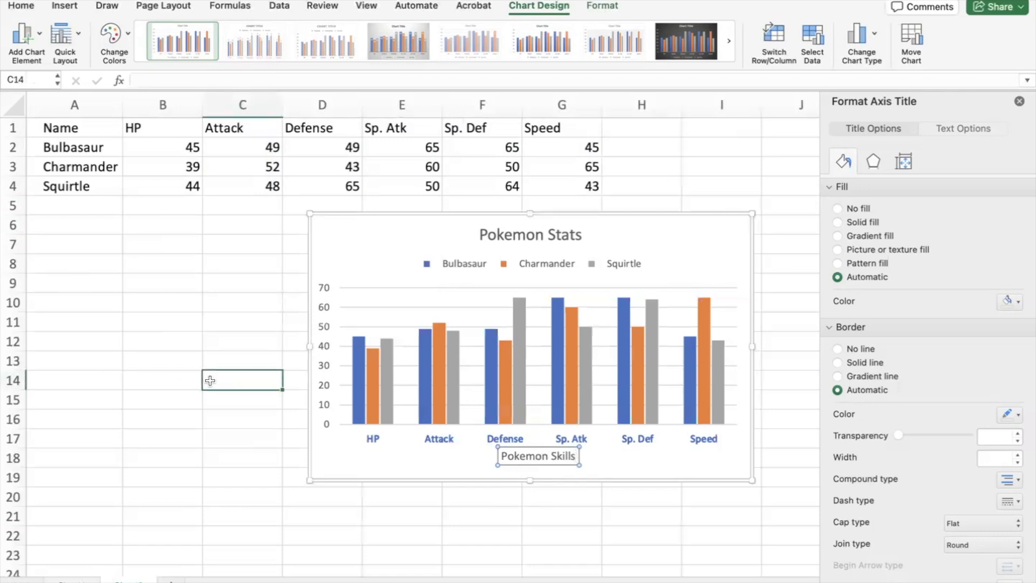
# Add a primary vertical axis title to the column chart and set its text to "Stats".
pyautogui.click(346, 260)
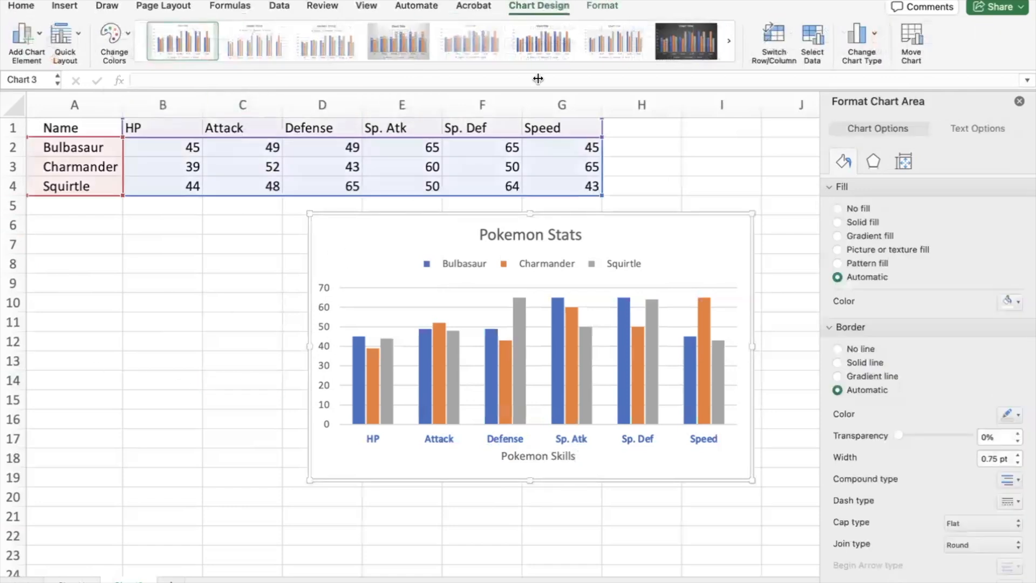
pyautogui.click(1021, 103)
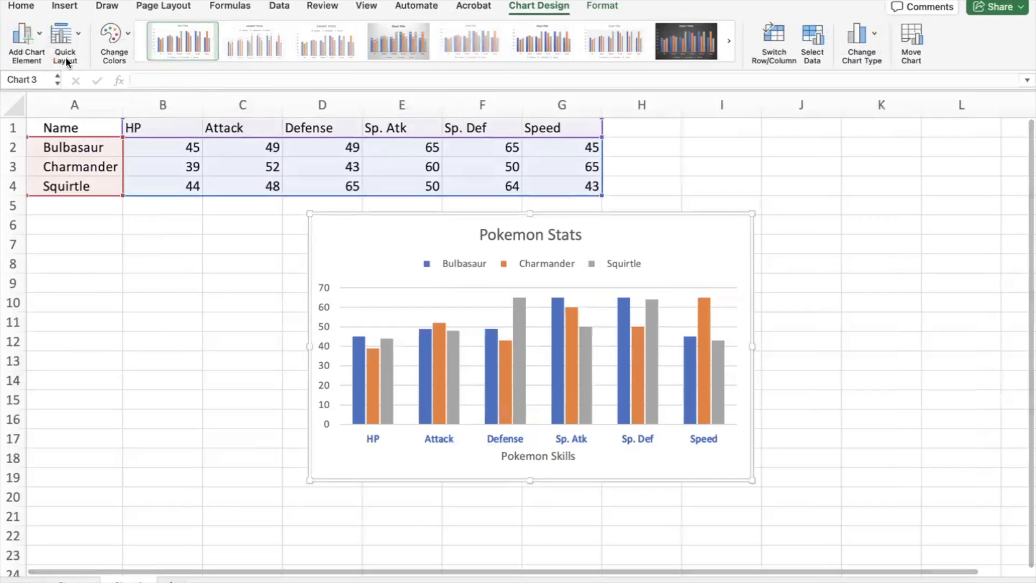
pyautogui.click(34, 34)
pyautogui.moveTo(57, 78)
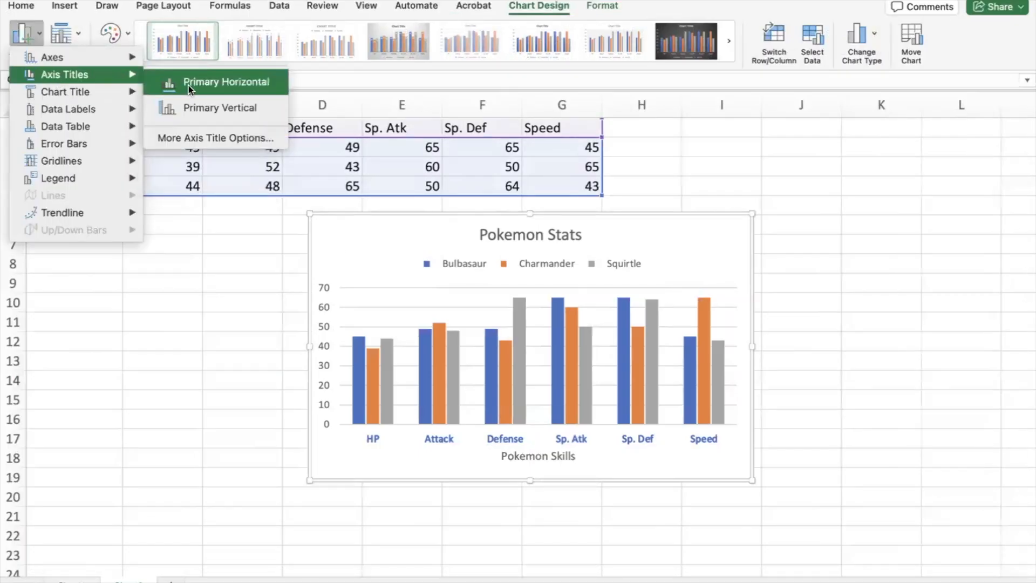
pyautogui.click(191, 111)
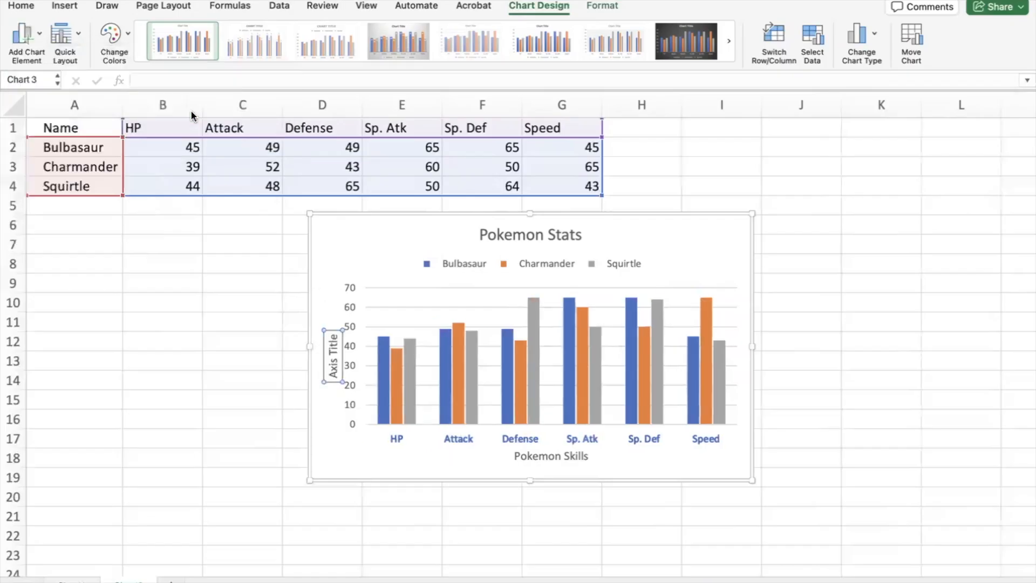
pyautogui.tripleClick(335, 359)
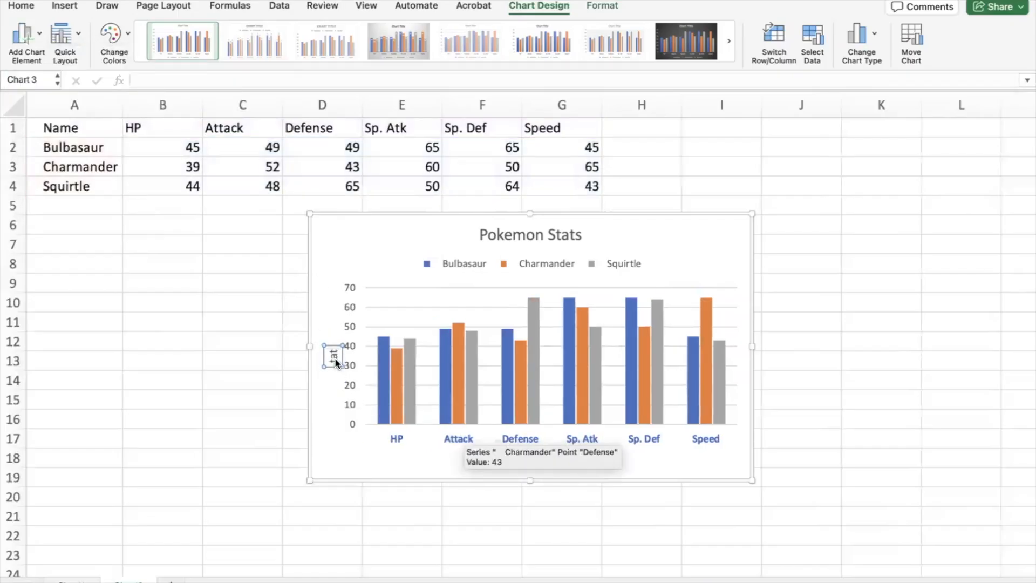
pyautogui.write('Stats')
pyautogui.click(229, 393)
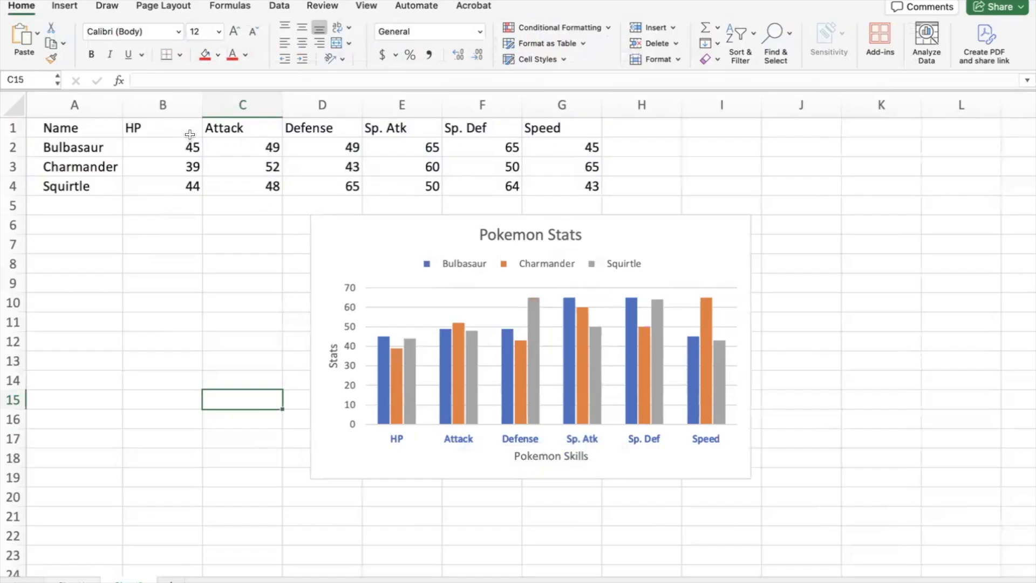
# Try Data Callout labels on the column chart's series and undo them.
pyautogui.click(31, 33)
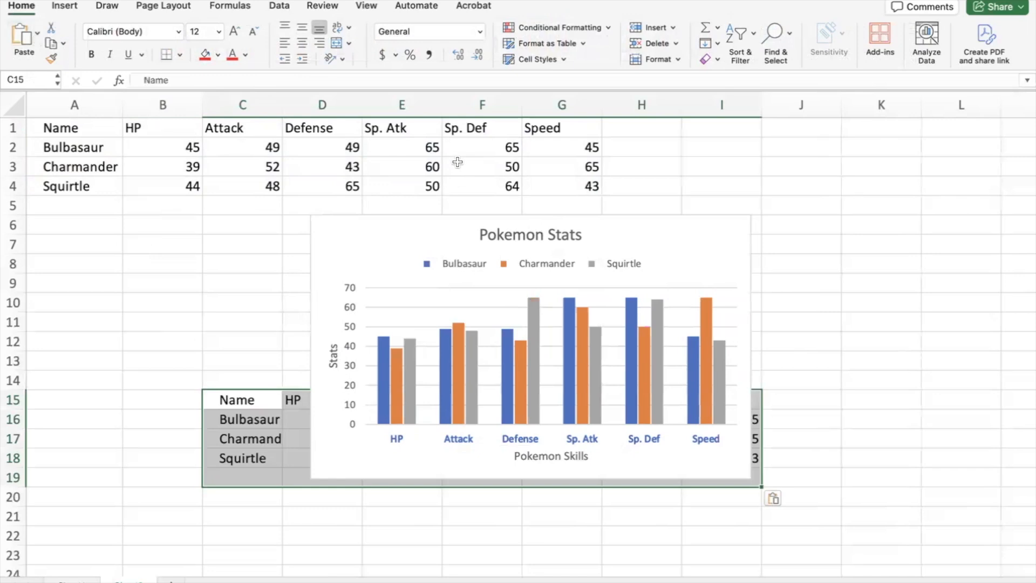
pyautogui.press('super+z')
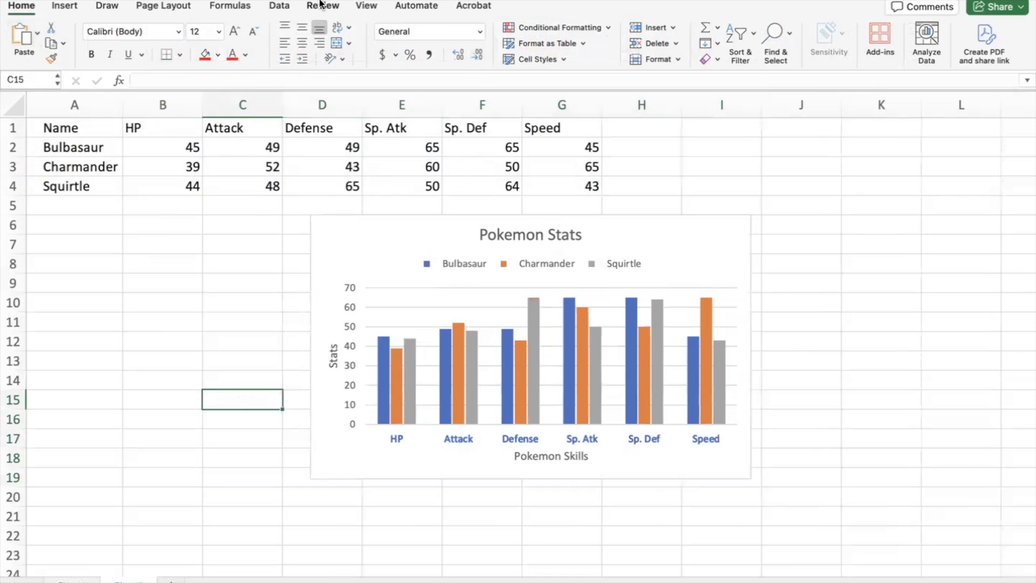
pyautogui.click(377, 267)
pyautogui.click(537, 6)
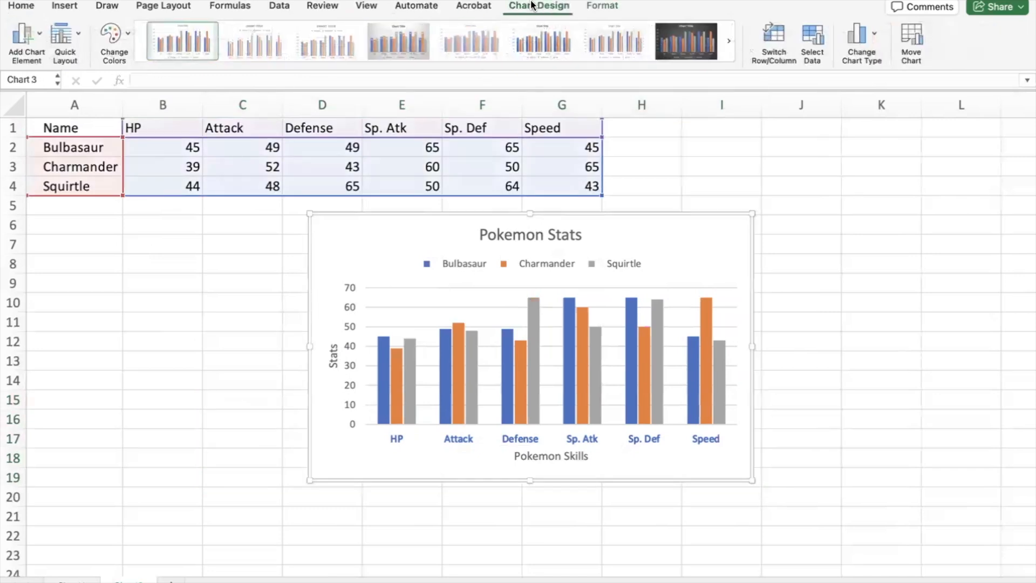
pyautogui.click(39, 46)
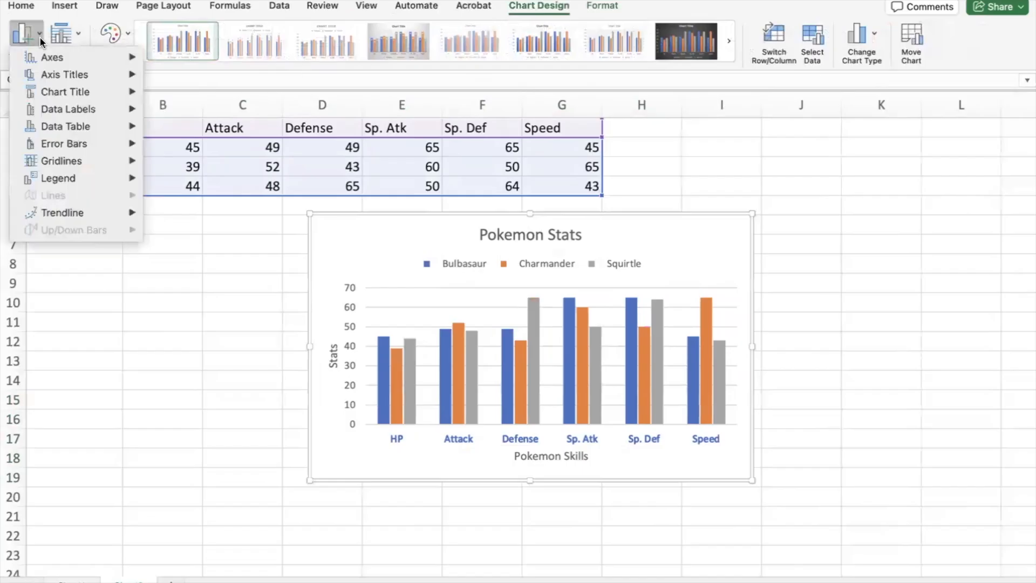
pyautogui.moveTo(68, 114)
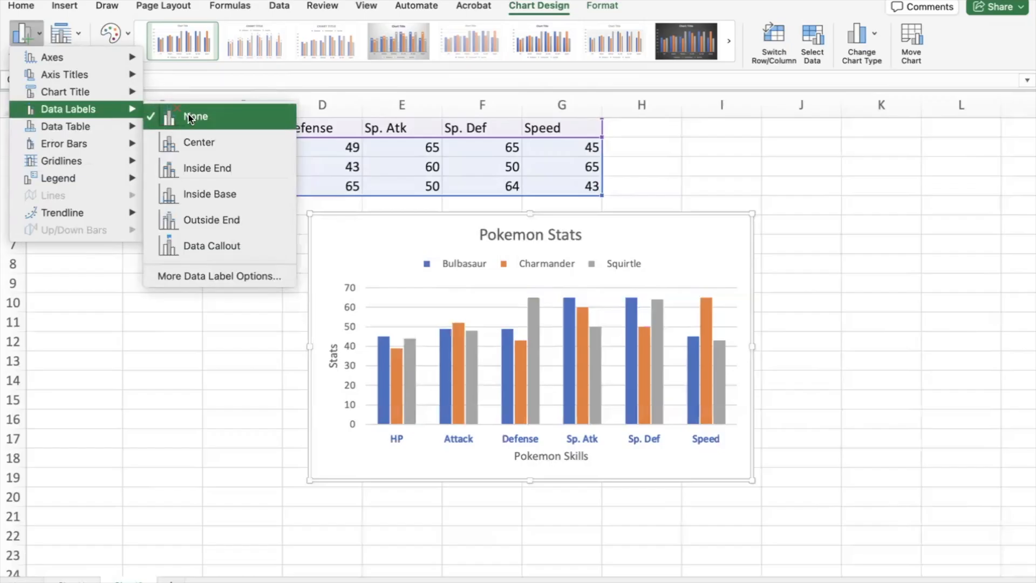
pyautogui.click(196, 247)
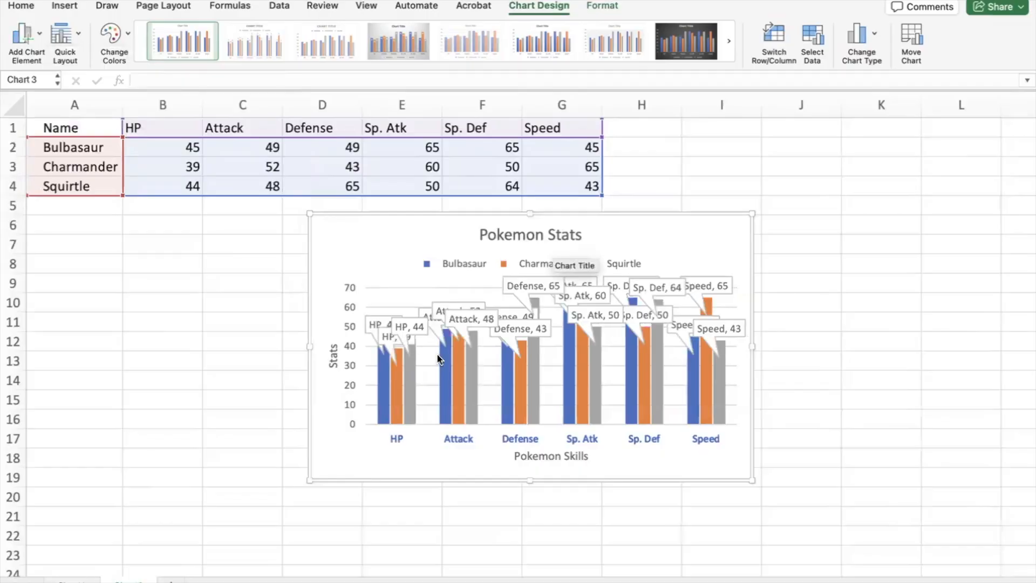
pyautogui.press('super+z')
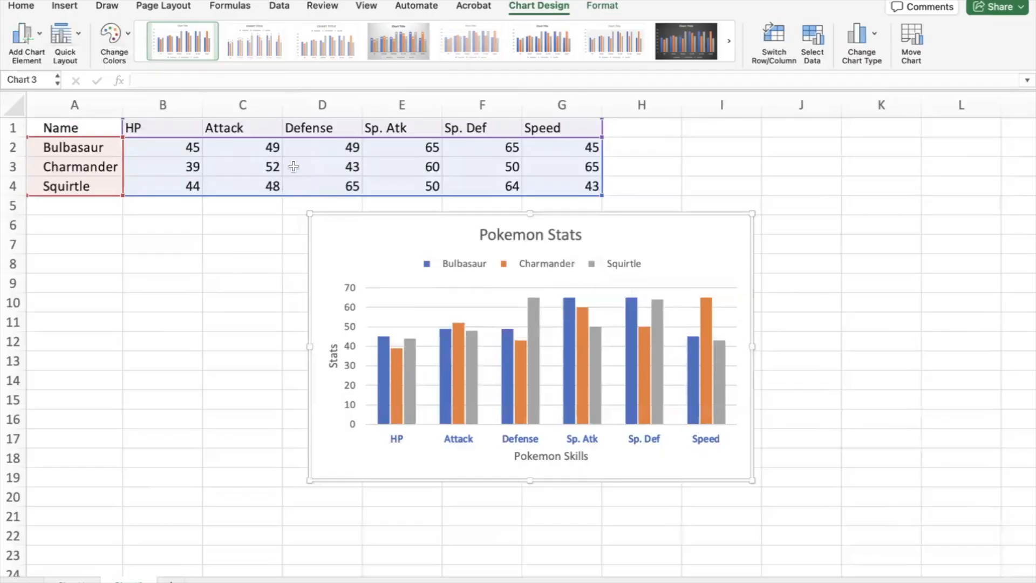
# Add data labels to the column chart at the Inside End position.
pyautogui.click(20, 32)
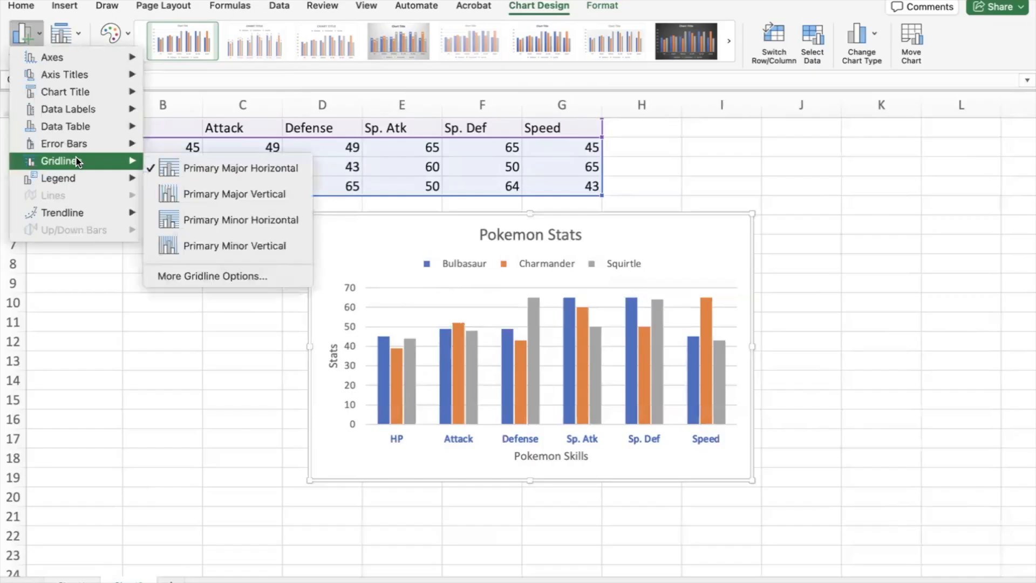
pyautogui.moveTo(108, 110)
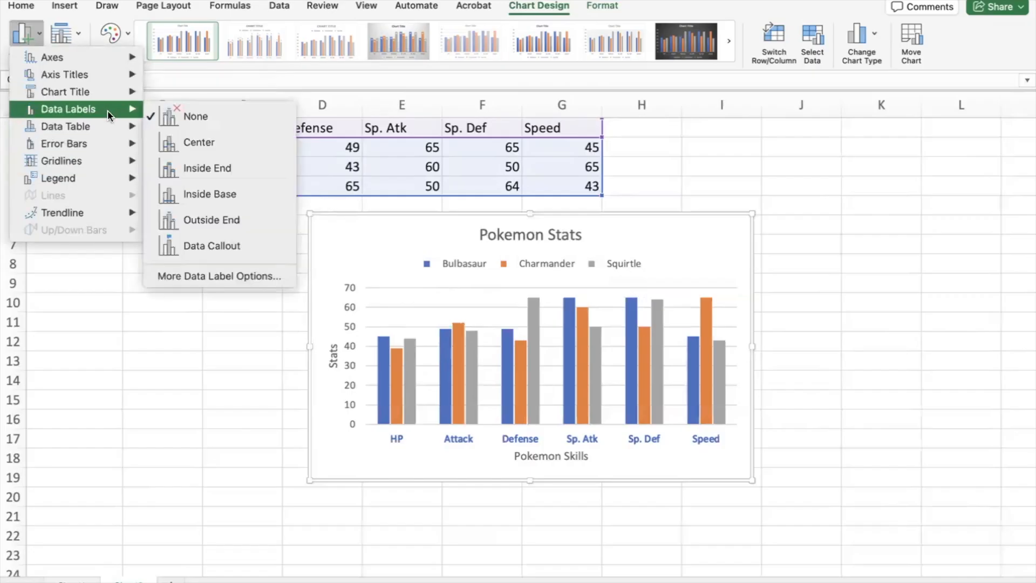
pyautogui.click(214, 169)
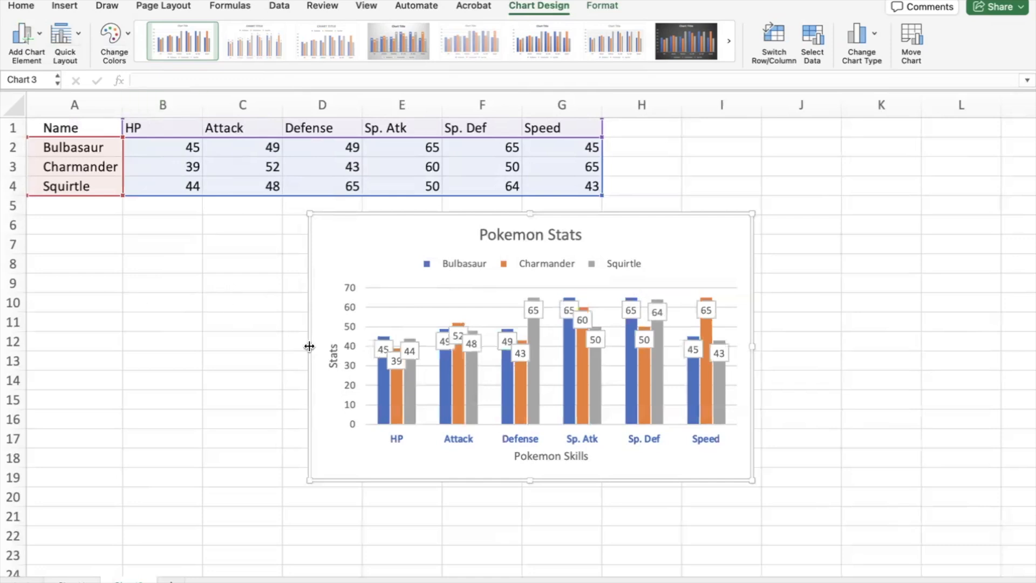
# Widen the column chart on both sides to span columns B to K and place its data labels at Outside End.
pyautogui.moveTo(309, 346); pyautogui.dragTo(178, 346)
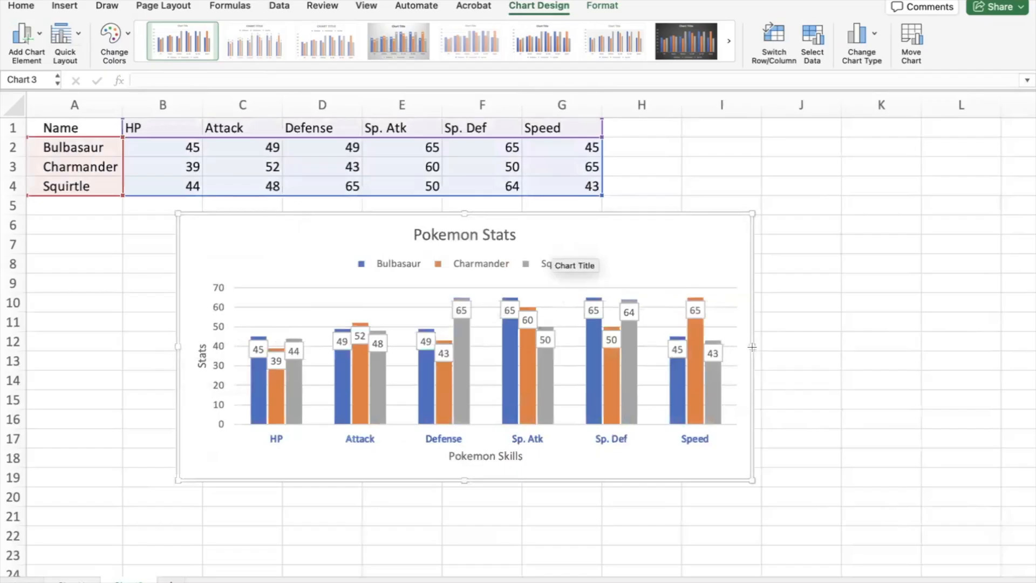
pyautogui.moveTo(752, 346); pyautogui.dragTo(868, 342)
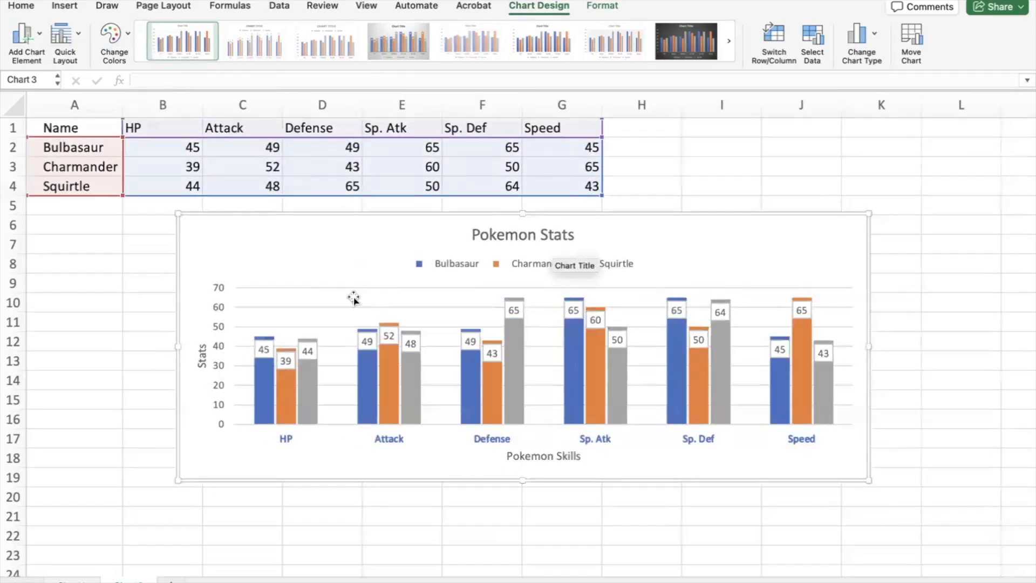
pyautogui.click(27, 34)
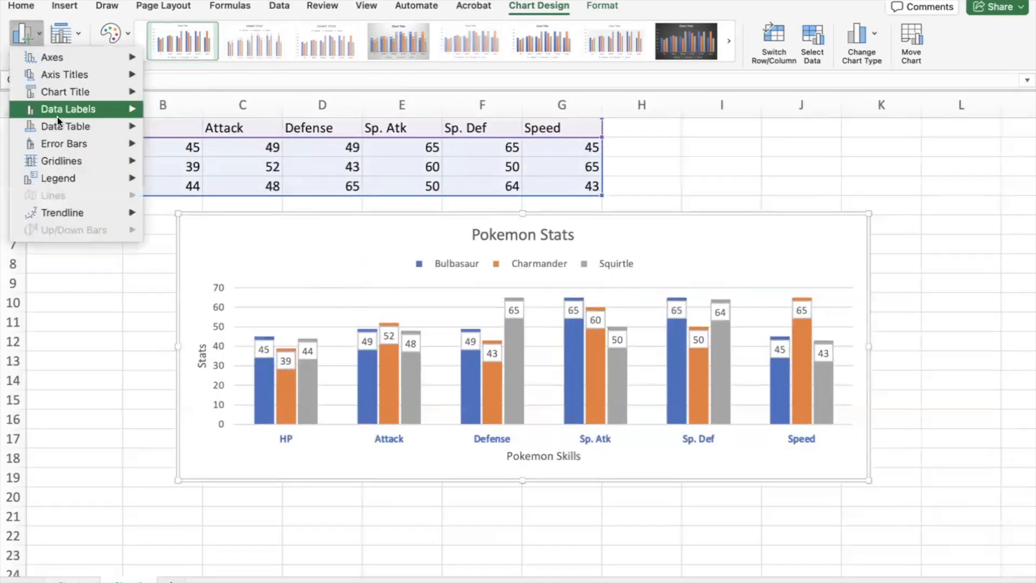
pyautogui.moveTo(72, 144)
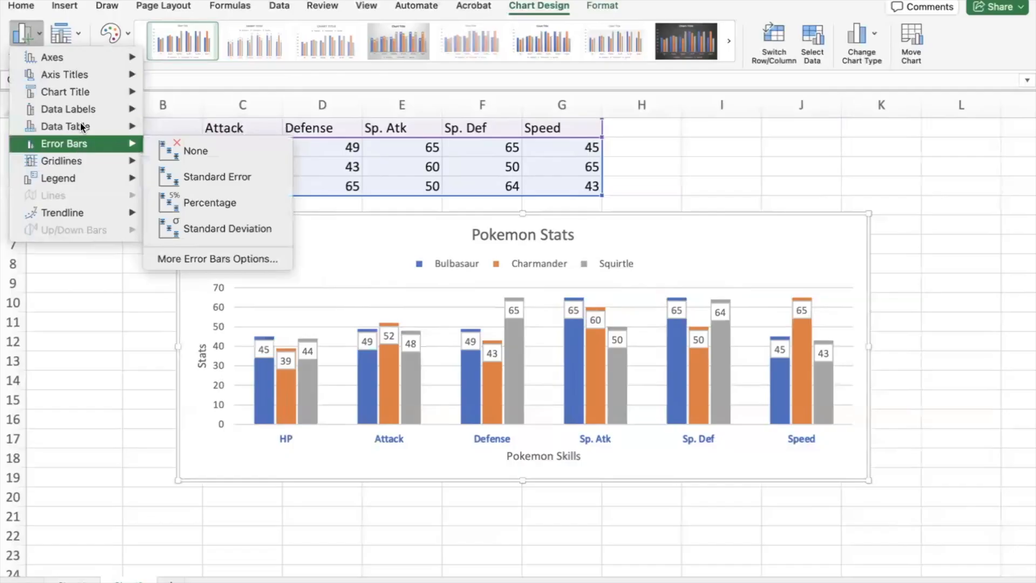
pyautogui.moveTo(96, 111)
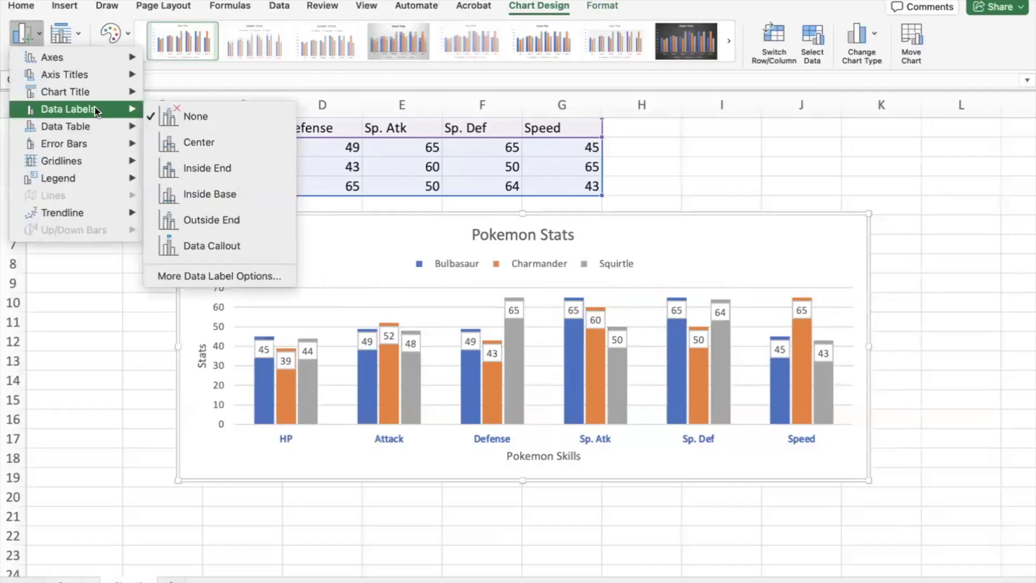
pyautogui.click(173, 225)
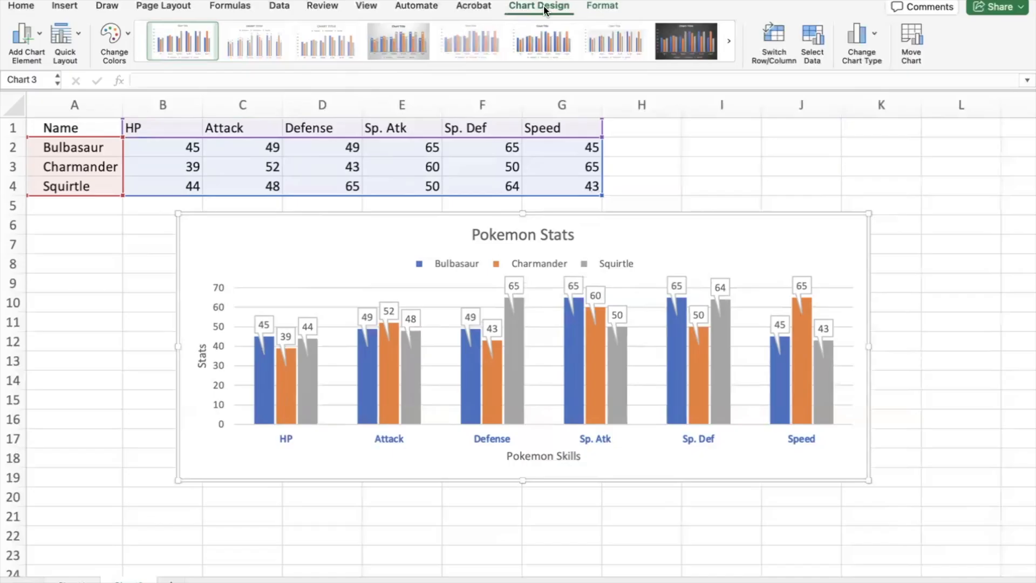
pyautogui.doubleClick(676, 241)
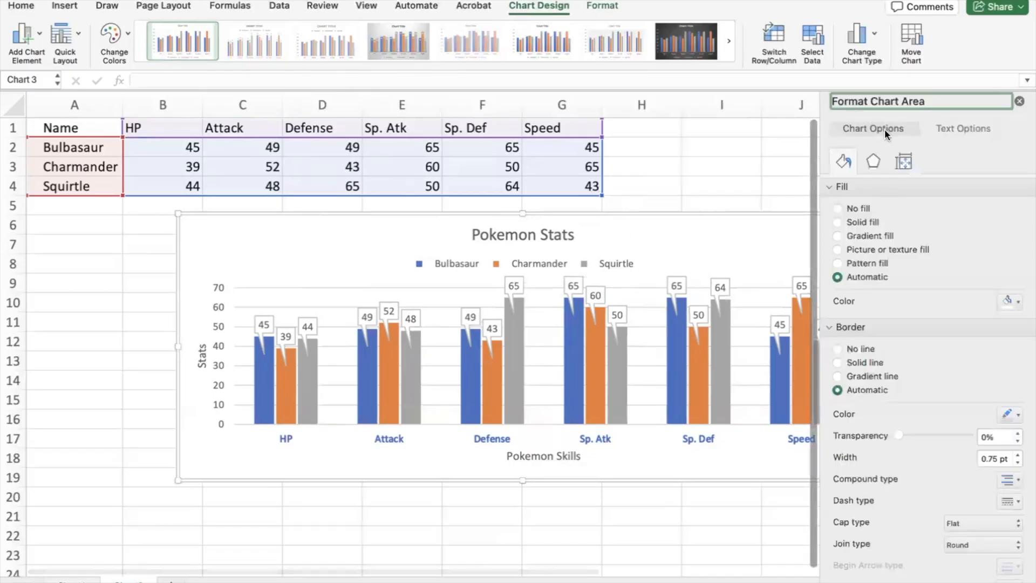
pyautogui.click(1019, 101)
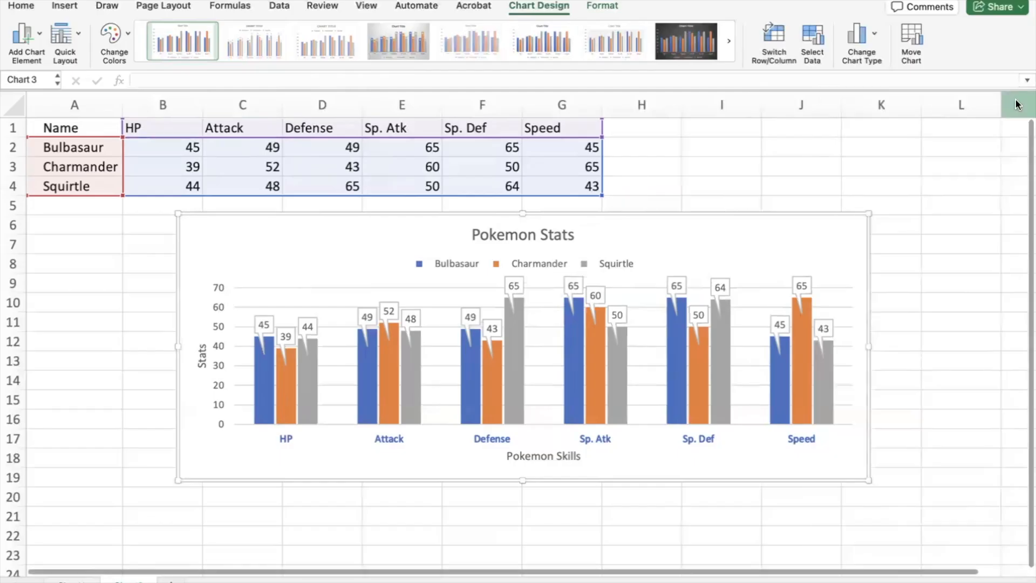